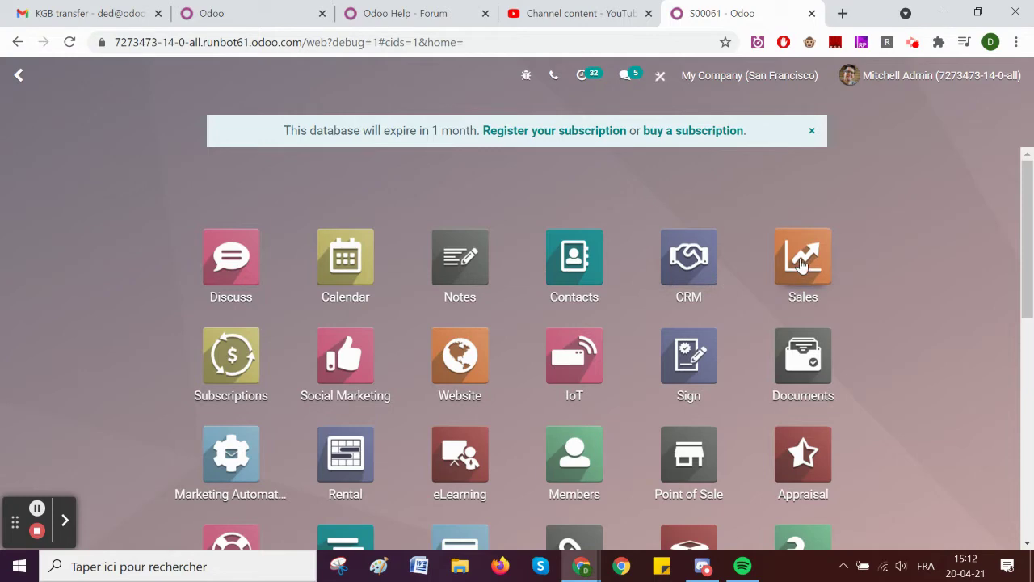
# Open the most recent Deco Addict quotation from the quotations list in Sales.
pyautogui.click(815, 265)
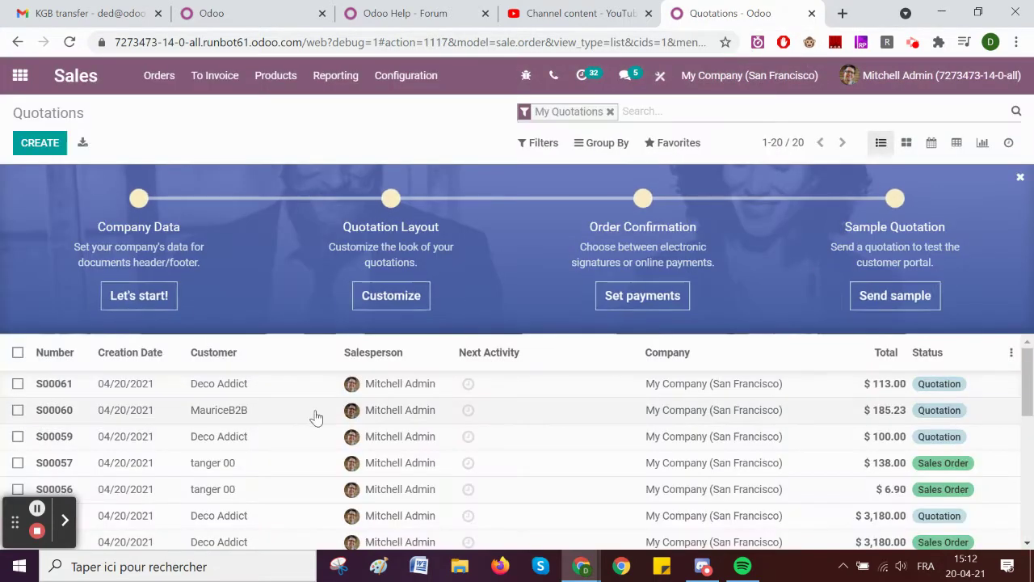
pyautogui.click(270, 391)
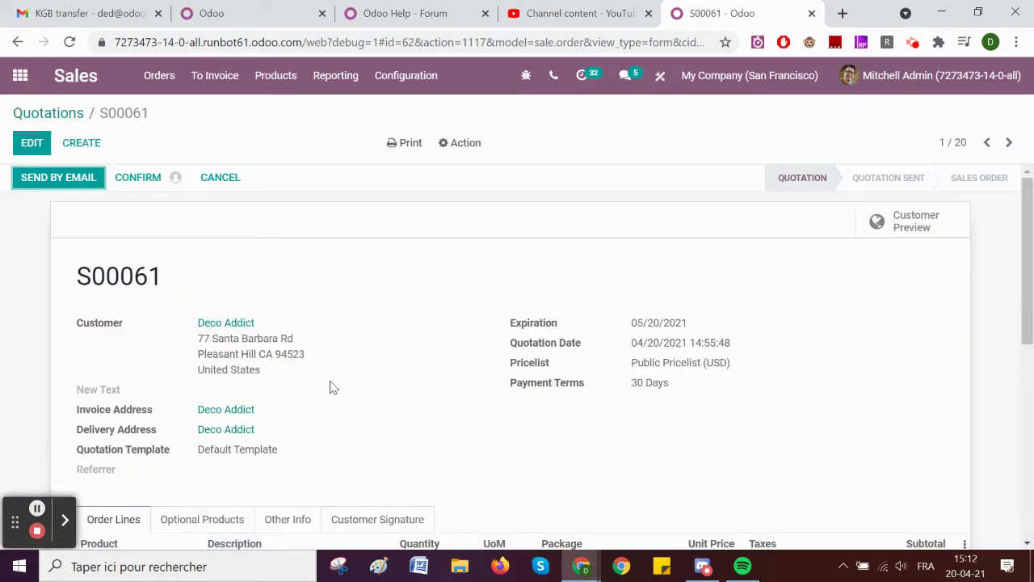
pyautogui.scroll(-1, 335, 388)
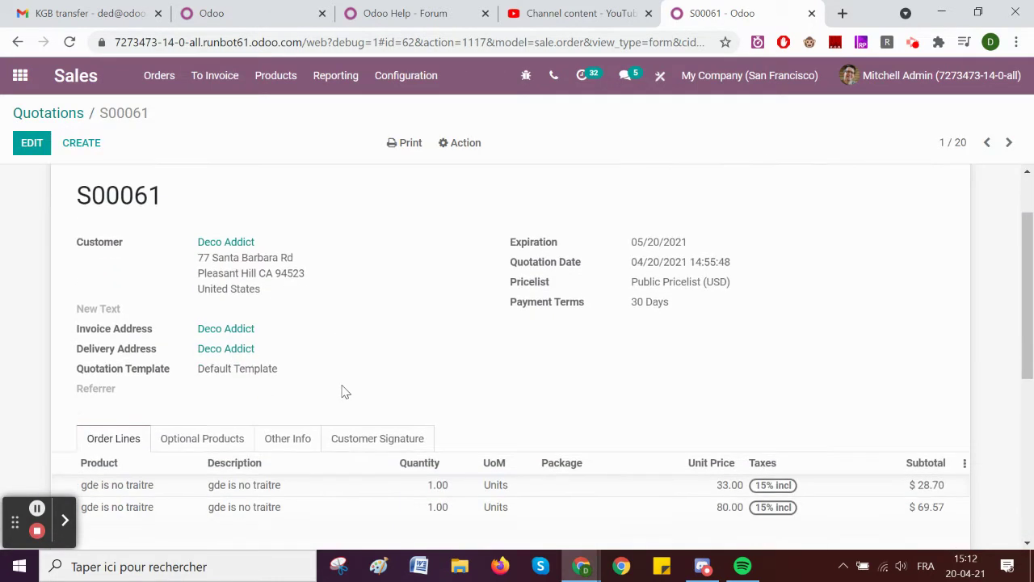
pyautogui.moveTo(123, 374)
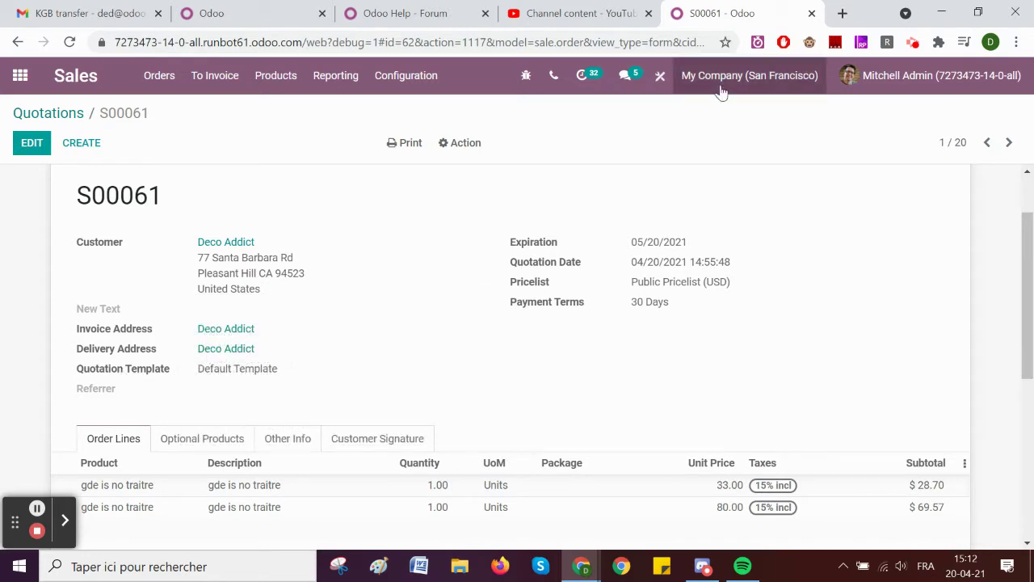
# Customize the quotation form in Studio and open the full definition of its Customer field.
pyautogui.click(660, 76)
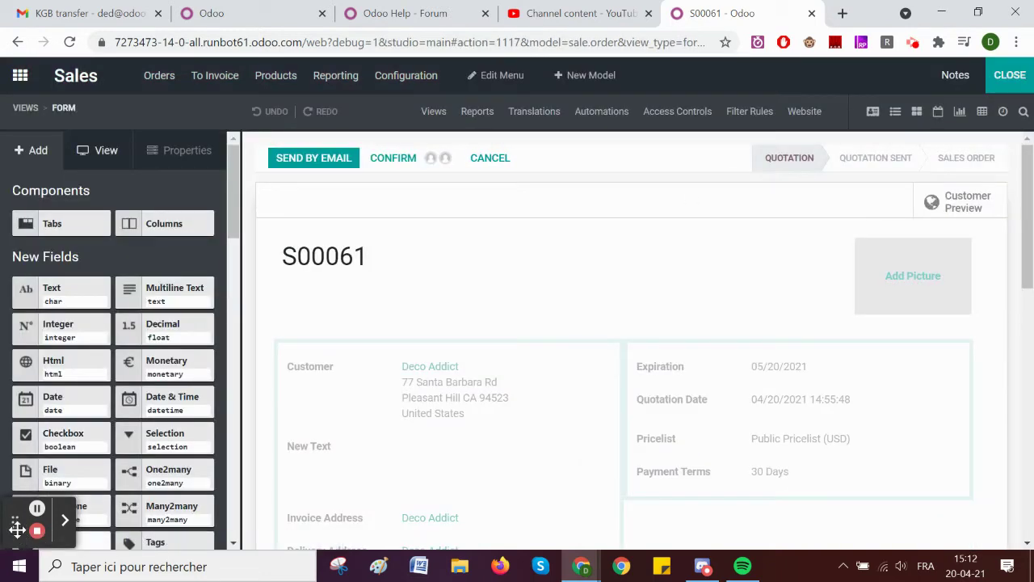
pyautogui.moveTo(16, 530); pyautogui.dragTo(974, 549)
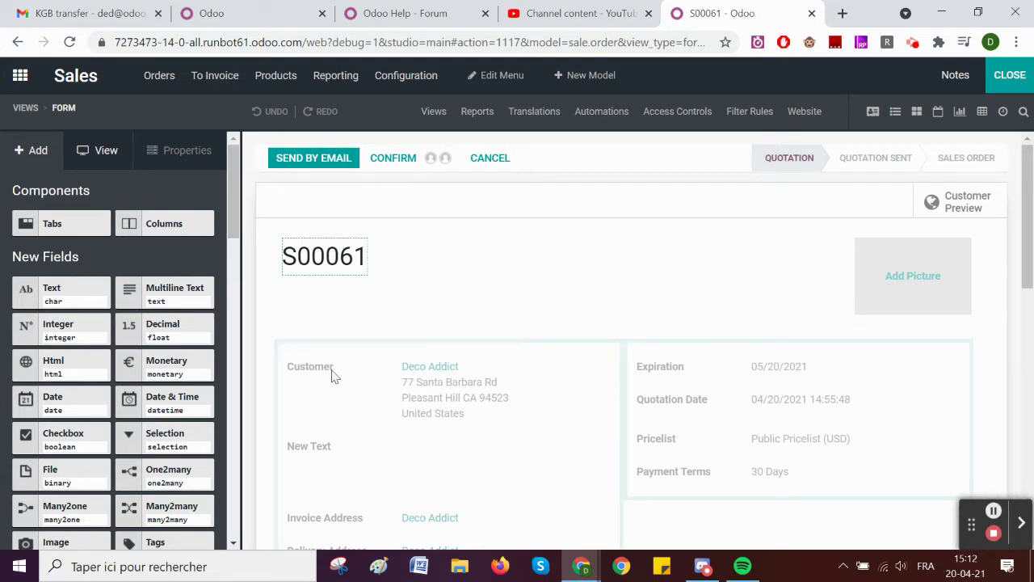
pyautogui.click(304, 375)
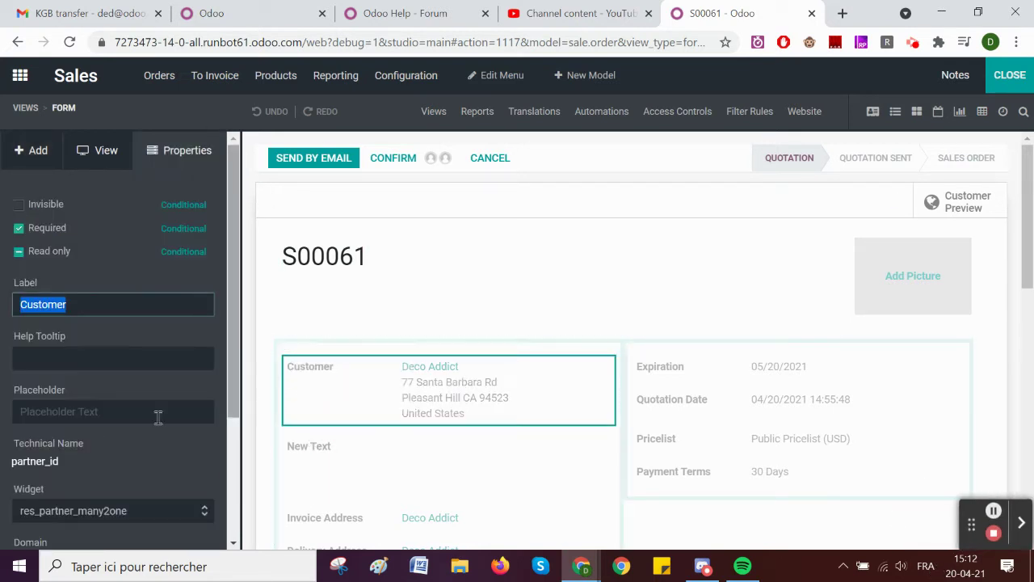
pyautogui.scroll(-3, 66, 453)
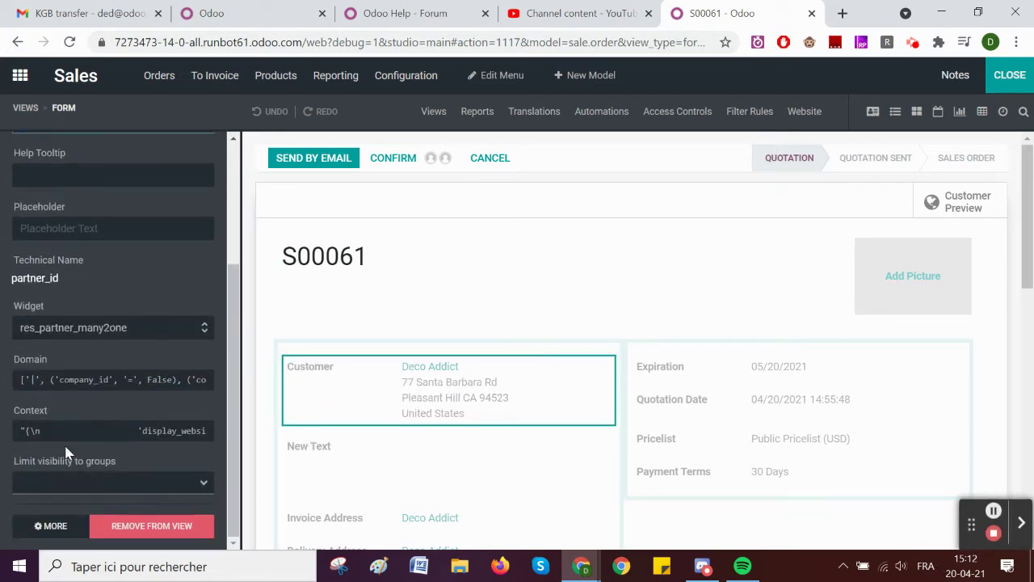
pyautogui.click(51, 529)
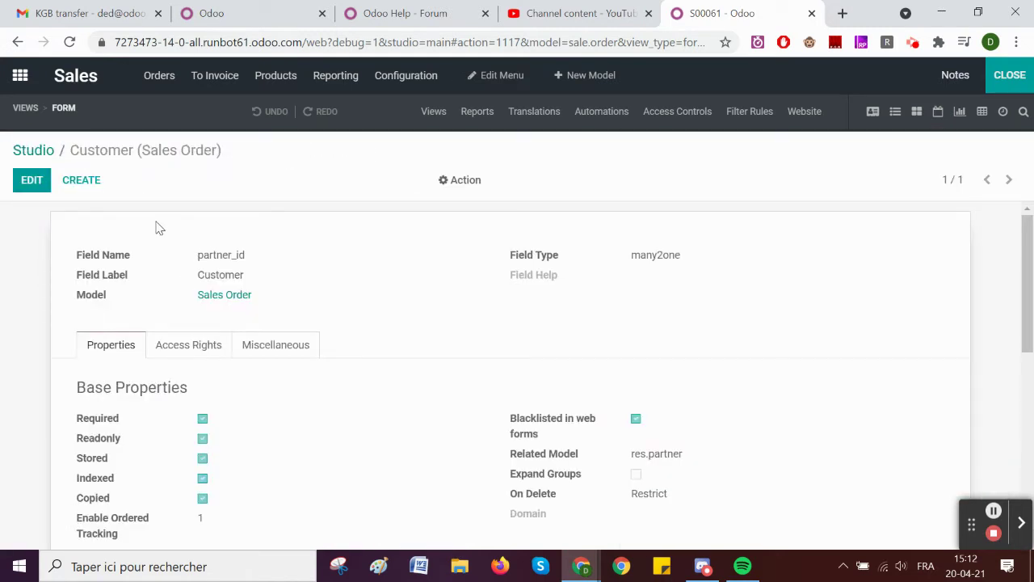
# Create a new field with the field name x_ded and the label DED.
pyautogui.click(74, 183)
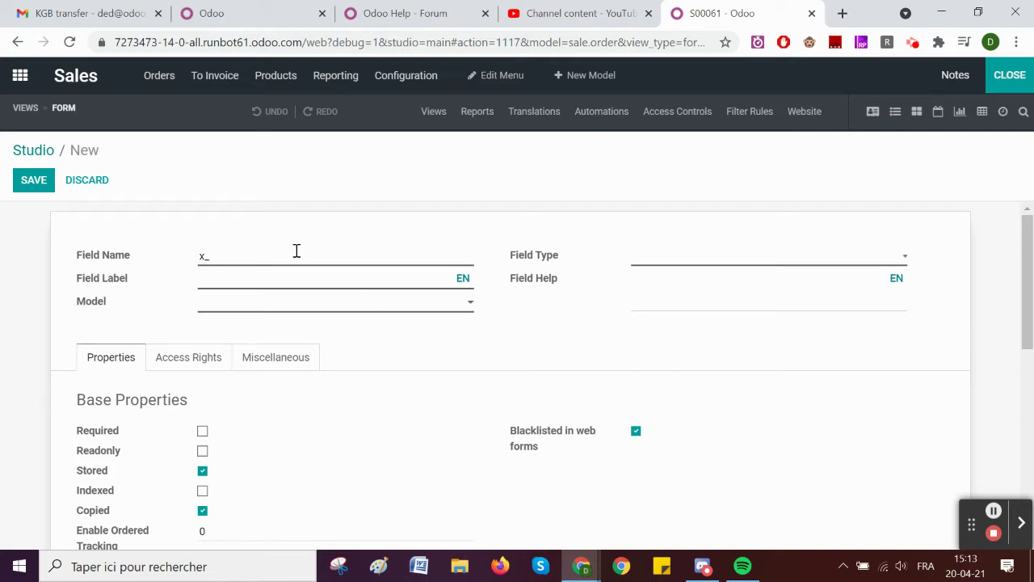
pyautogui.write('ded')
pyautogui.click(215, 279)
pyautogui.write('DED')
pyautogui.click(45, 284)
# Set the new field's model to Journal Entry, looked up by its technical name account.move.
pyautogui.click(220, 311)
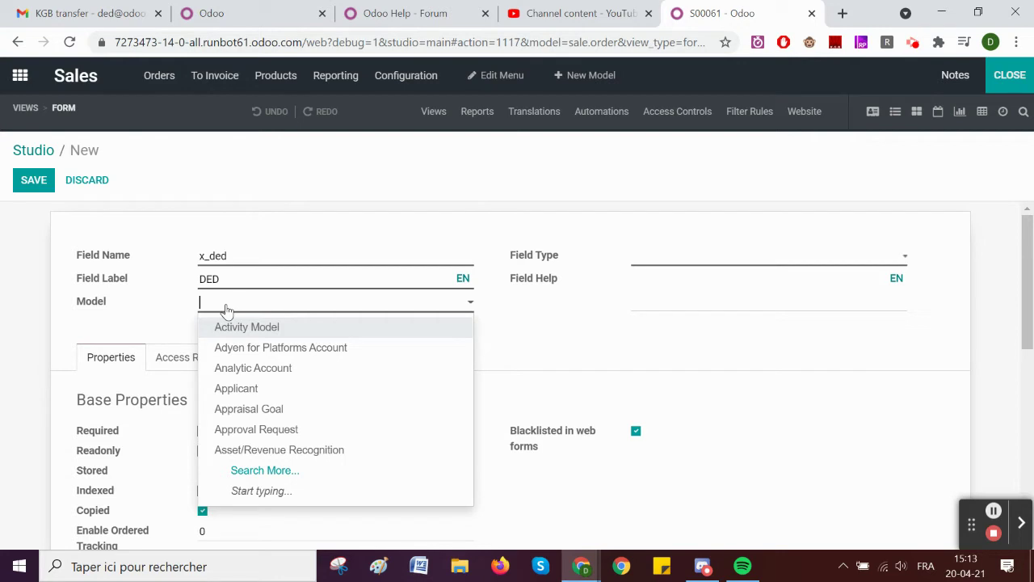
pyautogui.write('acc')
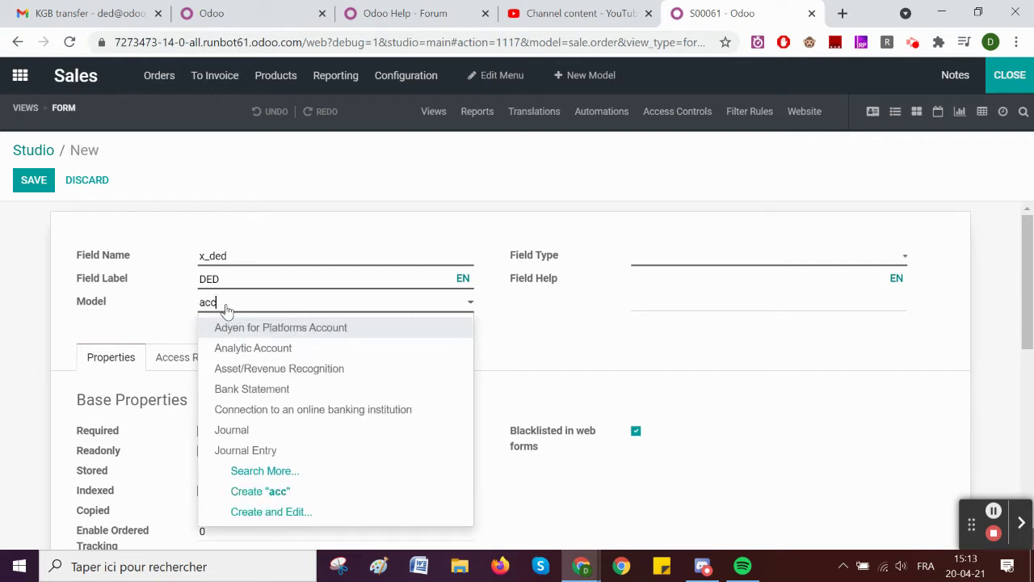
pyautogui.write('ount.move')
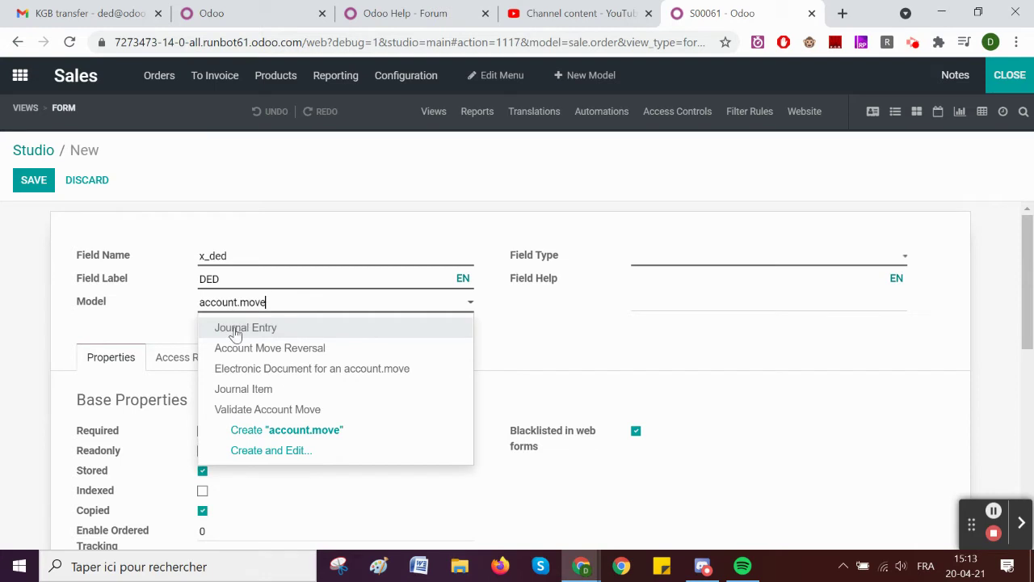
pyautogui.click(235, 334)
# Examine the new field's advanced properties, especially the Related Field setting, alongside its chosen model.
pyautogui.scroll(-3, 339, 358)
pyautogui.scroll(3, 338, 358)
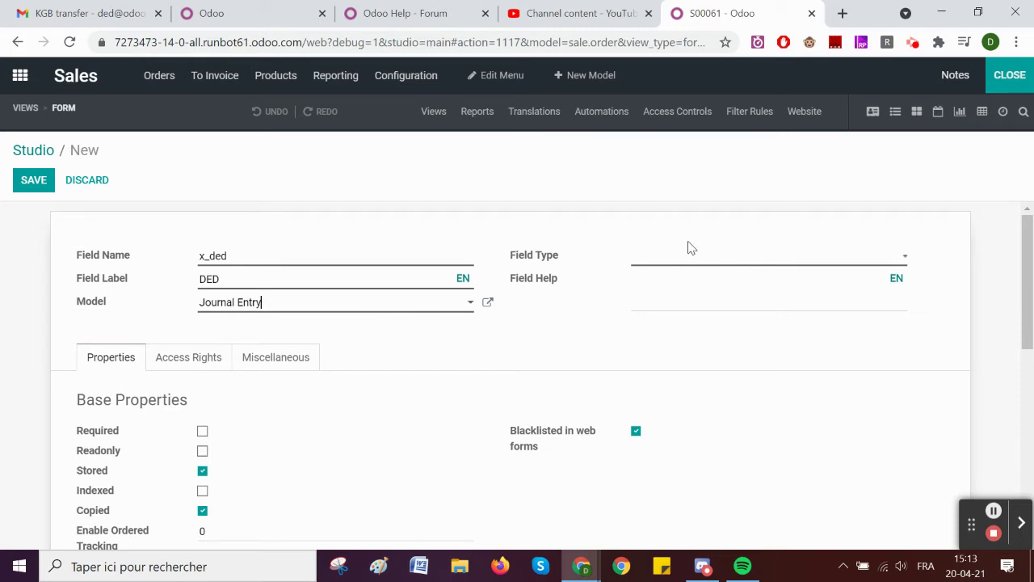
pyautogui.scroll(-1, 455, 373)
pyautogui.scroll(-3, 420, 372)
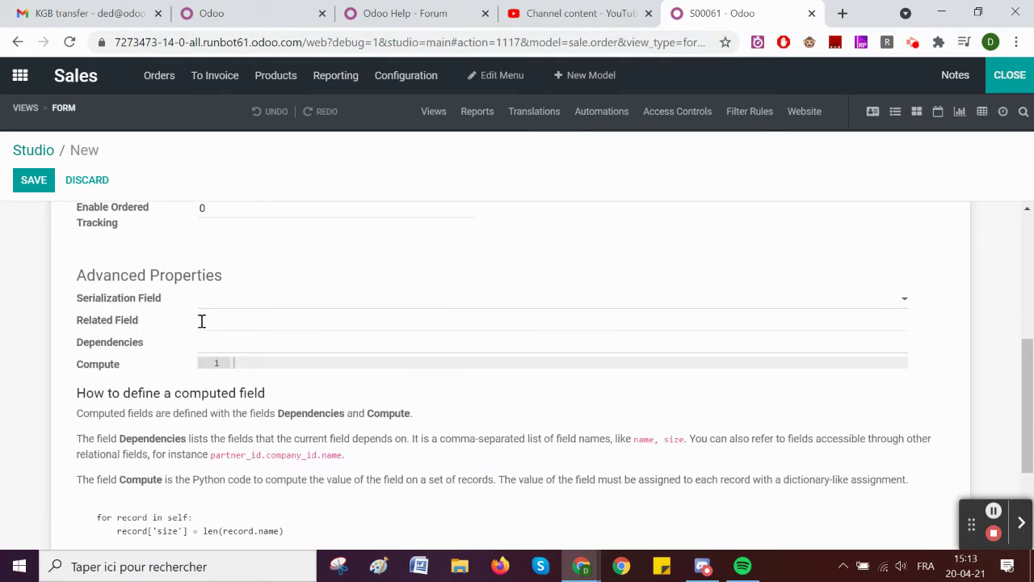
pyautogui.click(201, 324)
pyautogui.scroll(5, 563, 243)
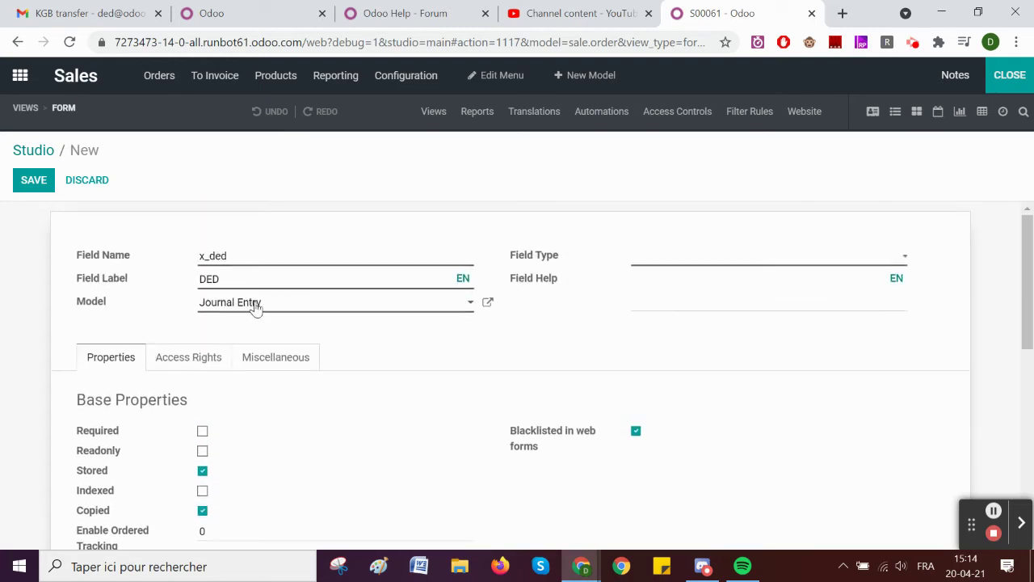
pyautogui.scroll(-5, 436, 370)
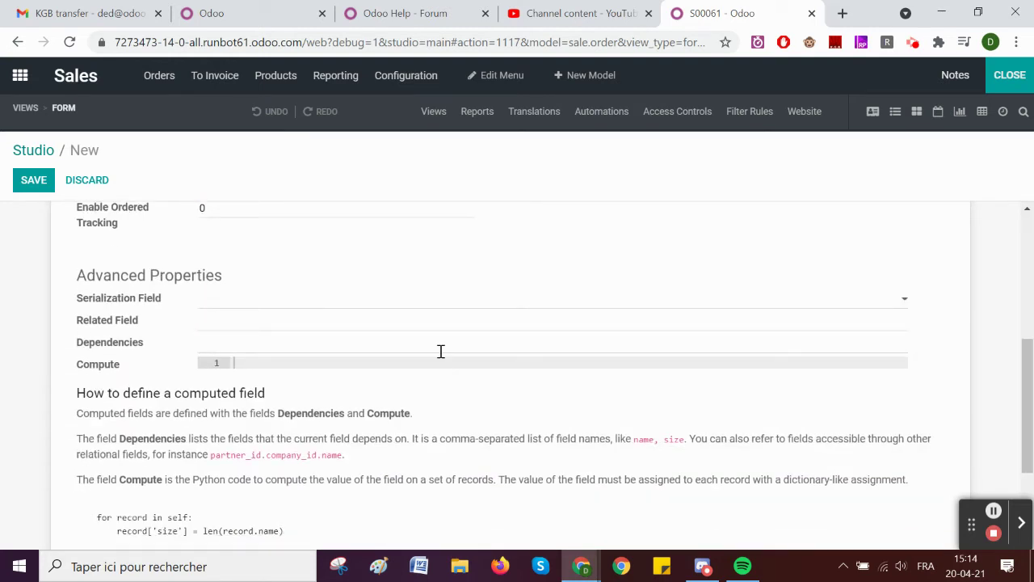
pyautogui.scroll(5, 441, 350)
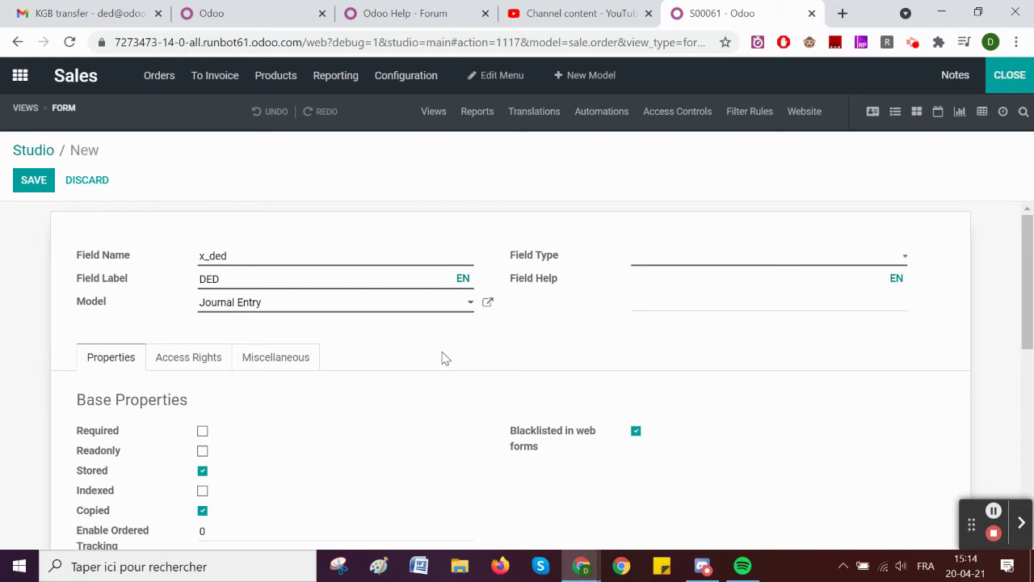
# Duplicate the browser tab, leave Studio in the copy and open the Models list under the technical settings.
pyautogui.rightClick(706, 5)
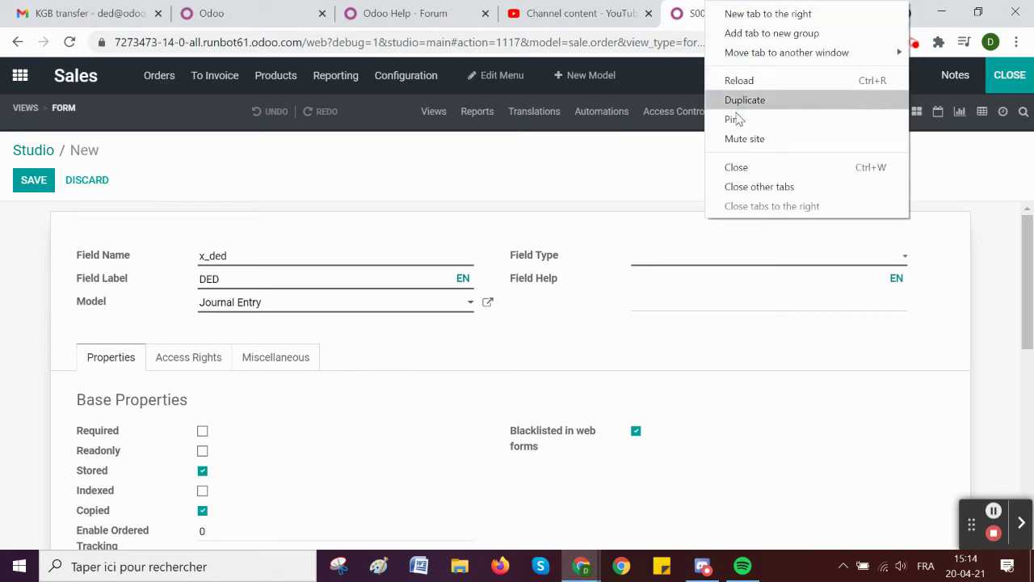
pyautogui.click(745, 103)
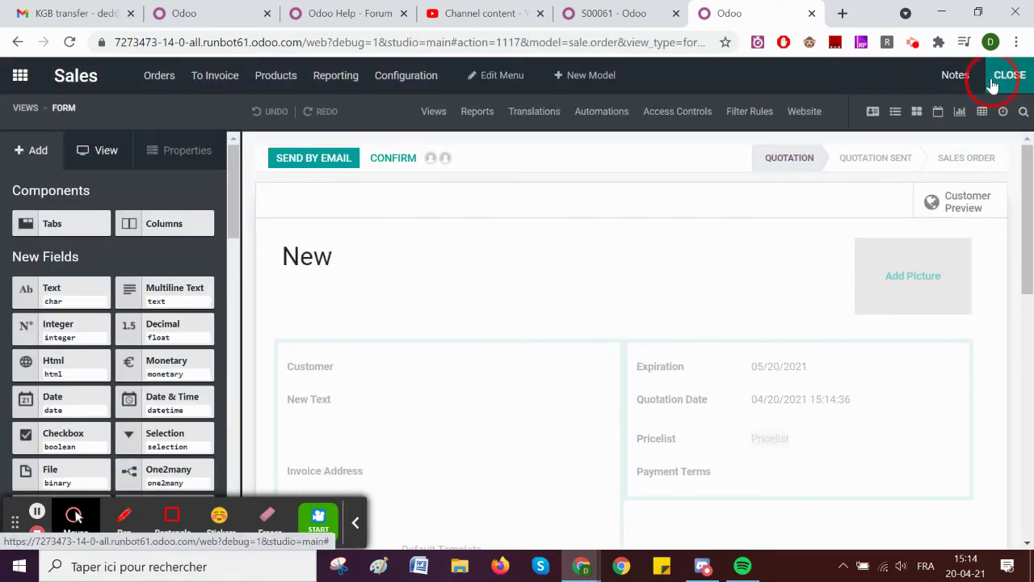
pyautogui.click(992, 80)
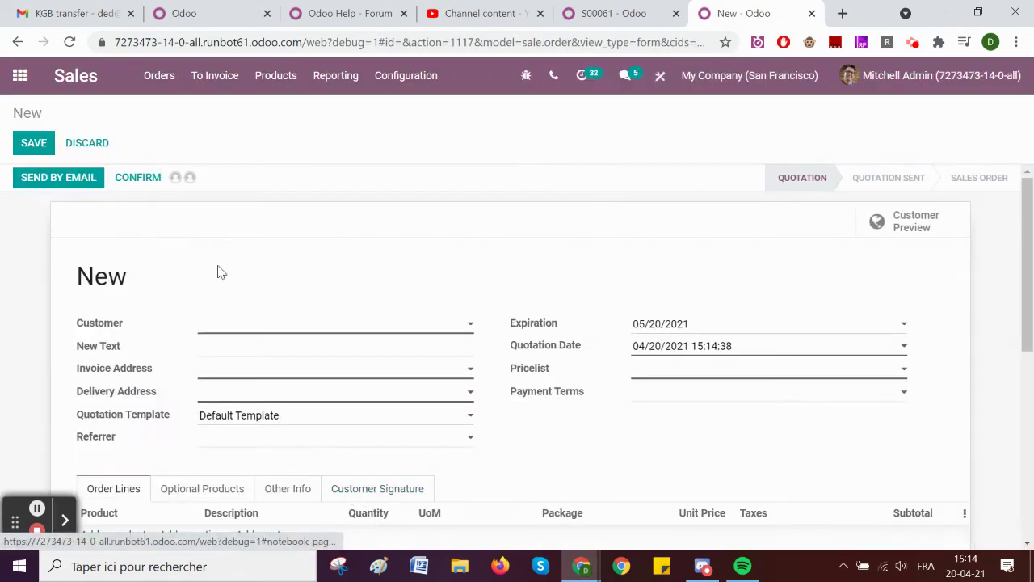
pyautogui.click(20, 75)
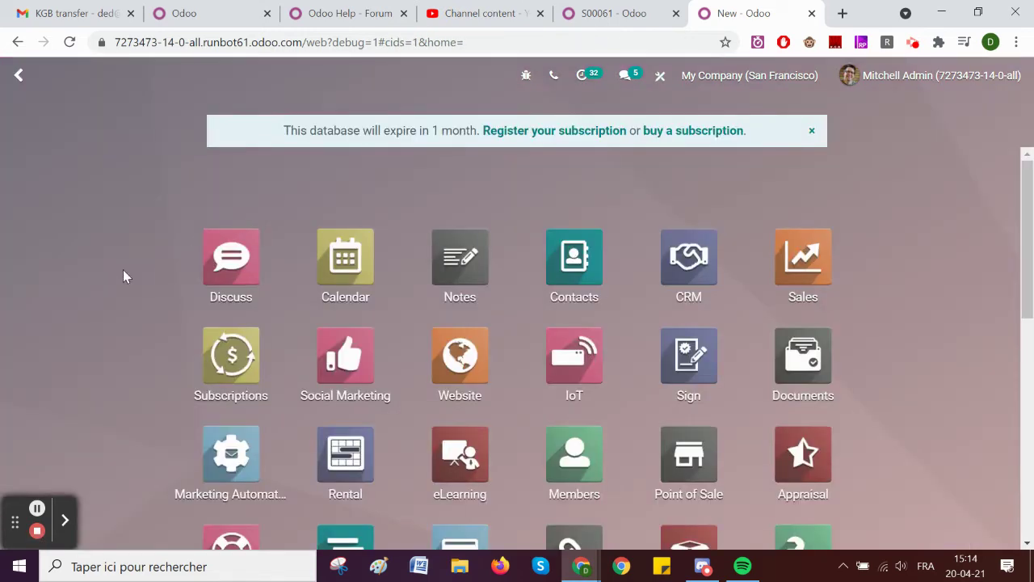
pyautogui.write('model')
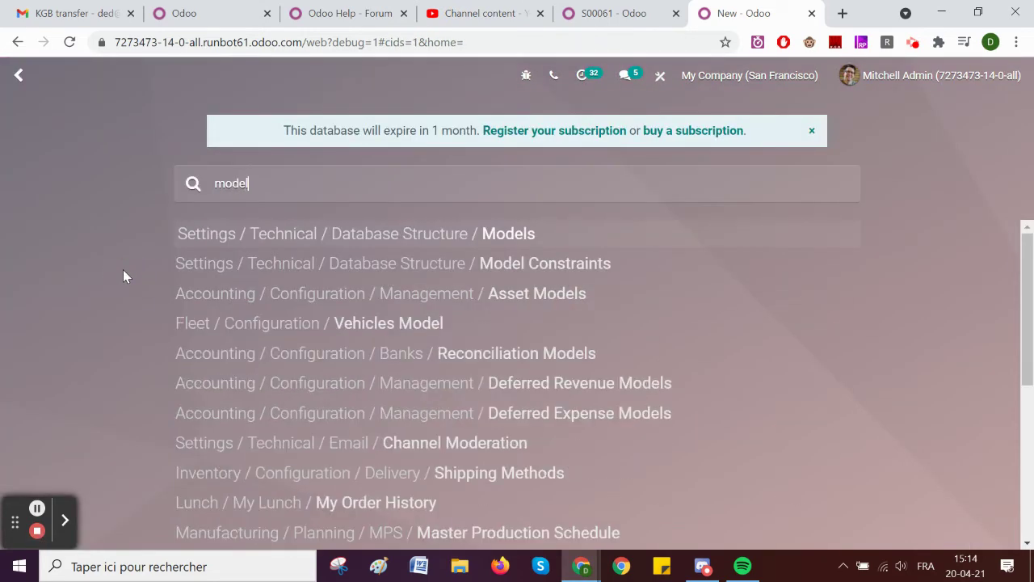
pyautogui.press('Return')
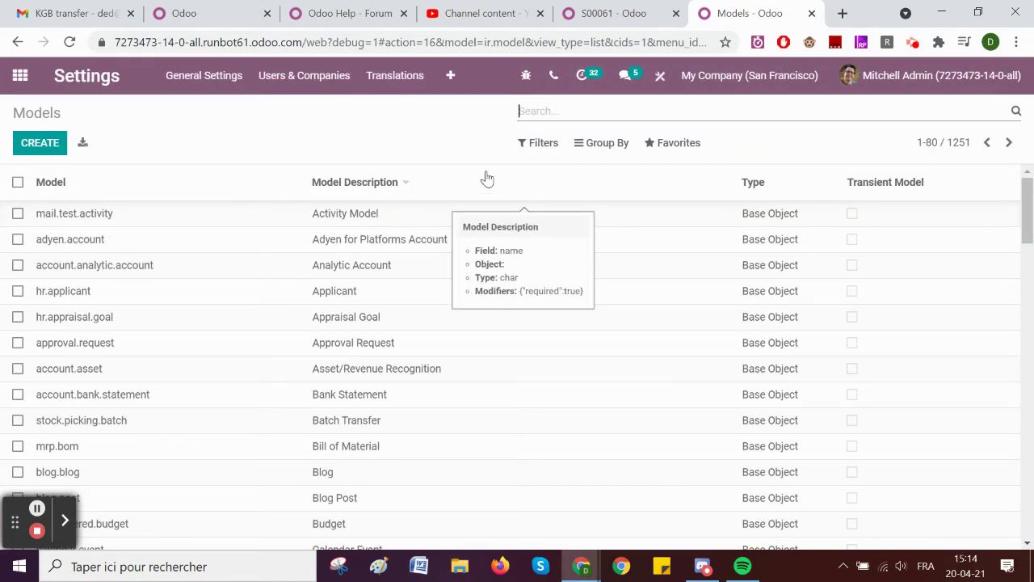
# Search the models for "journal entry", open the Journal Entry model and duplicate its browser tab.
pyautogui.write('journal entry')
pyautogui.press('Return')
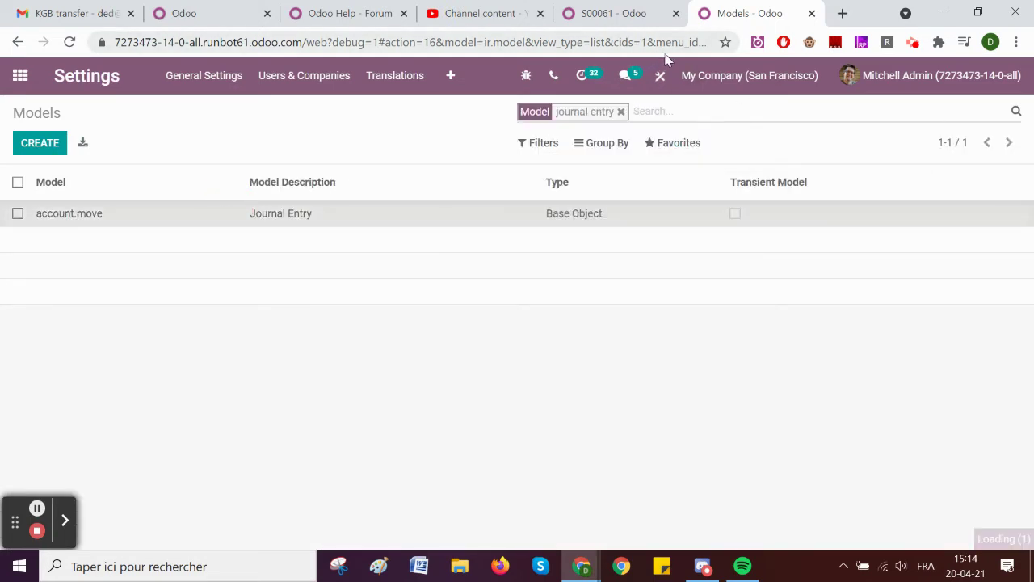
pyautogui.rightClick(748, 20)
pyautogui.click(780, 116)
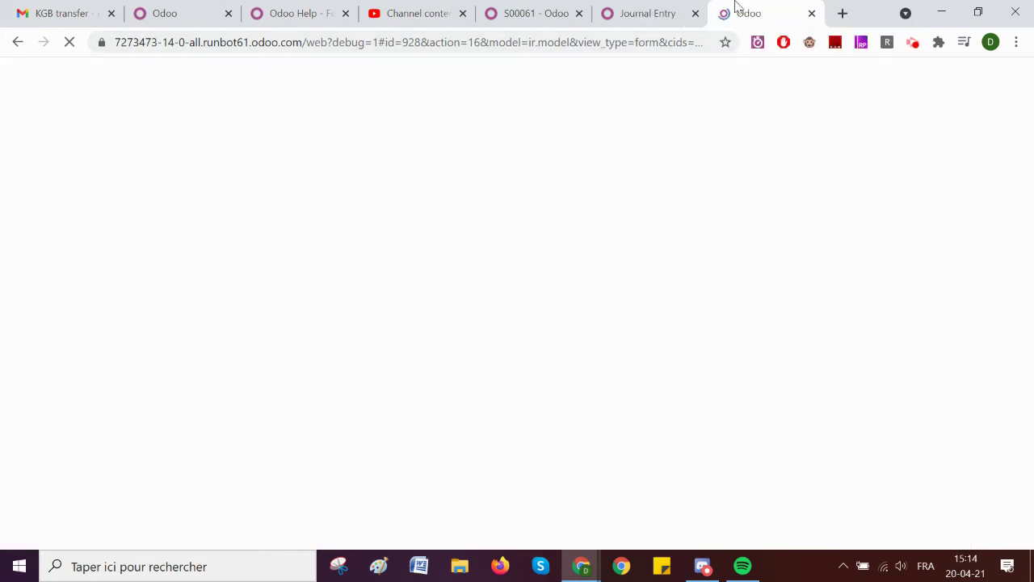
# Return to the Models list in the original tab, search for "journal item" and open the Journal Item model.
pyautogui.click(32, 117)
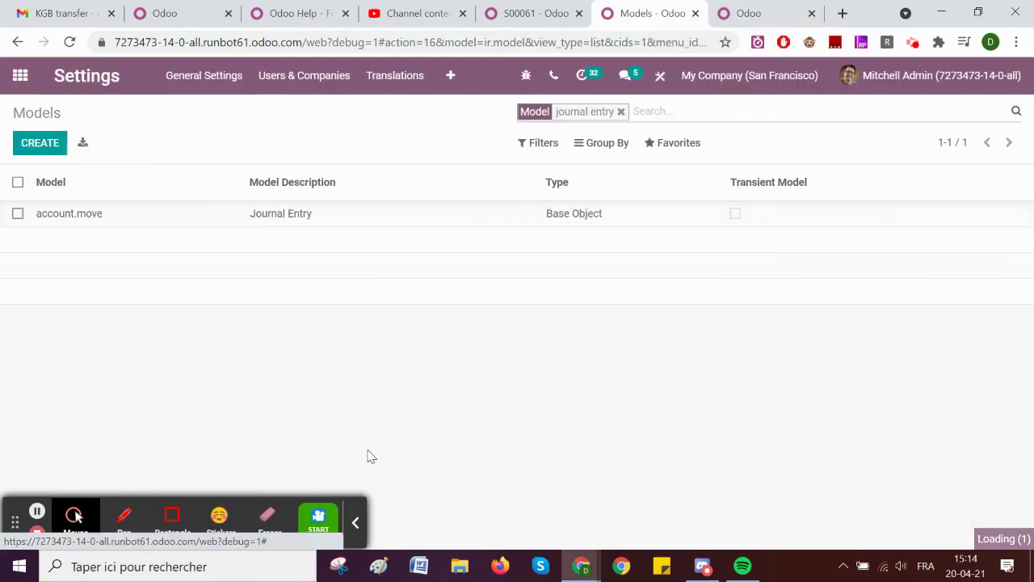
pyautogui.click(620, 111)
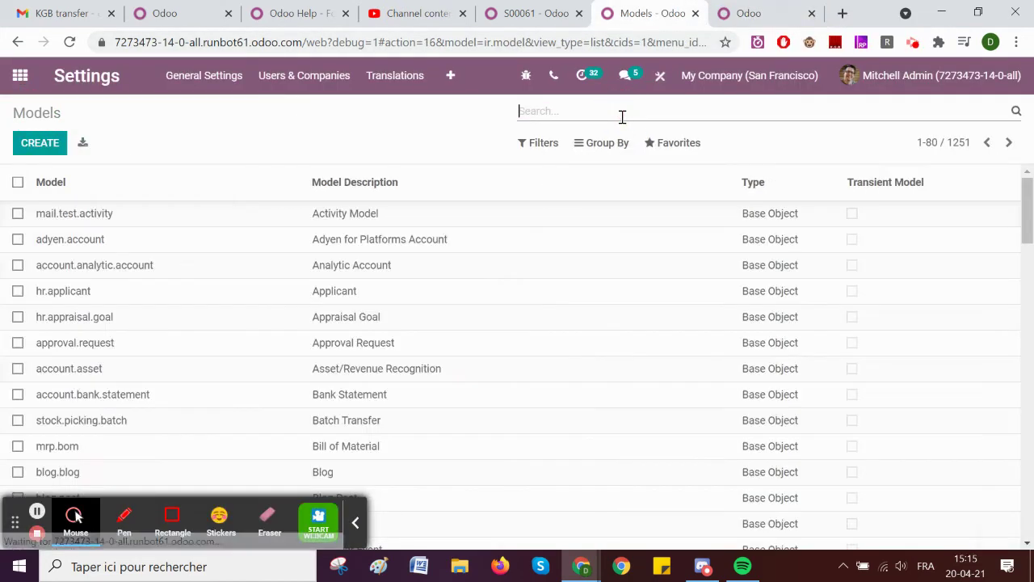
pyautogui.write('journal item')
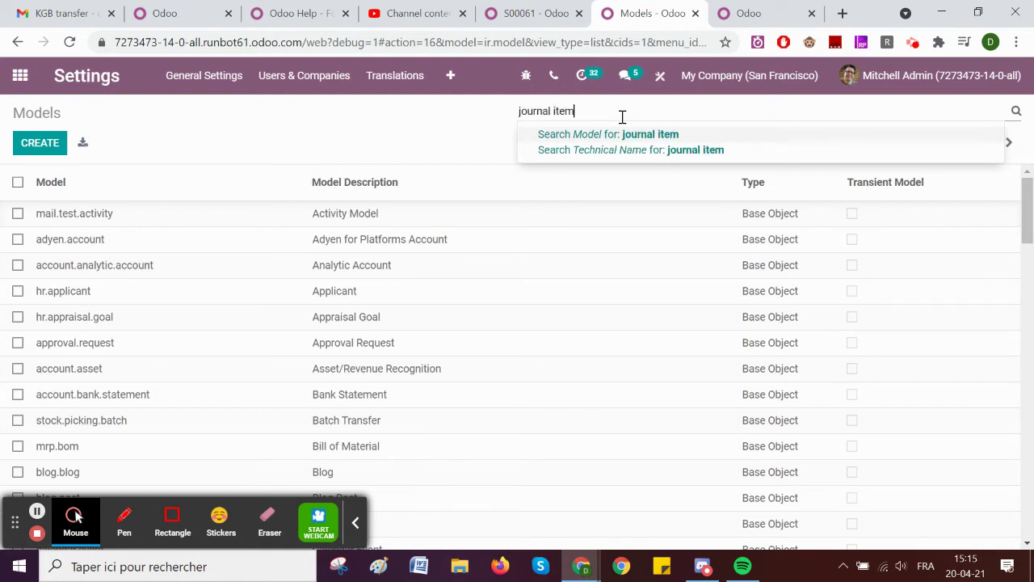
pyautogui.press('Return')
pyautogui.click(192, 215)
pyautogui.click(359, 527)
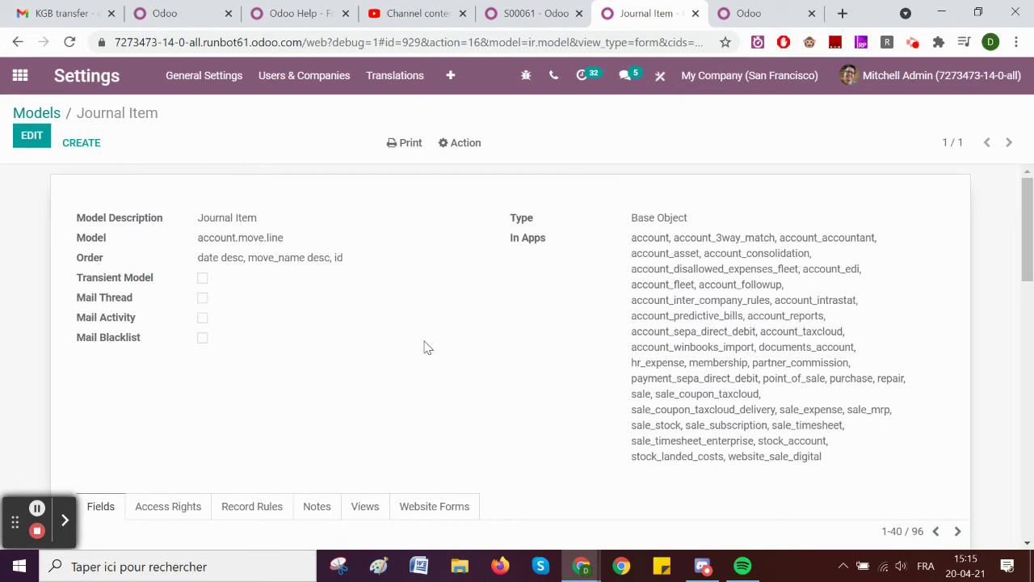
# Extend the Journal Item model's field list to show all its fields on one page.
pyautogui.scroll(-3, 640, 388)
pyautogui.click(901, 289)
pyautogui.write('0')
pyautogui.press('Return')
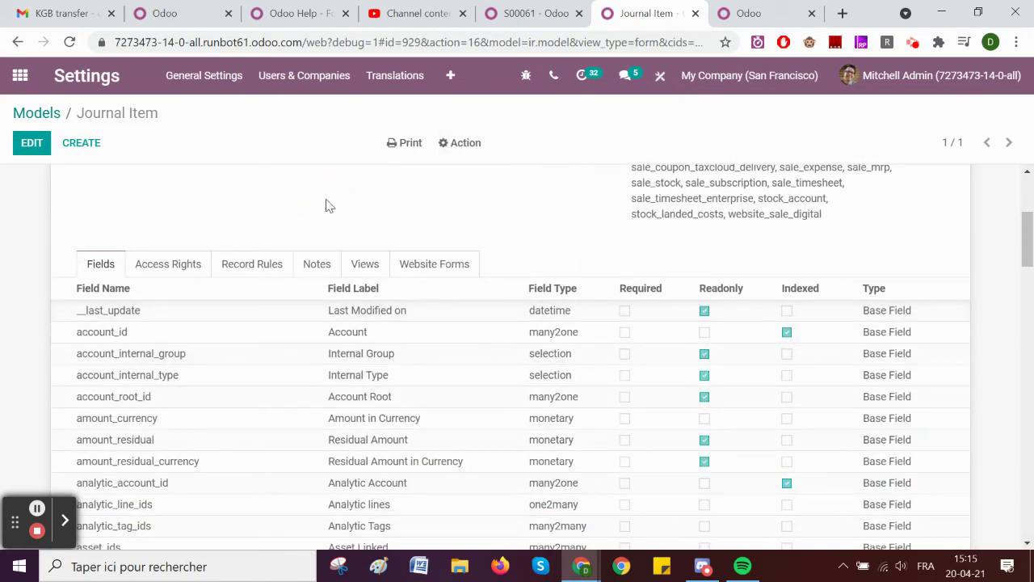
# Search the Journal Item page for "sale" and locate the Sales Order Lines field in the field list.
pyautogui.hotkey('ctrl', 'f')
pyautogui.write('sal')
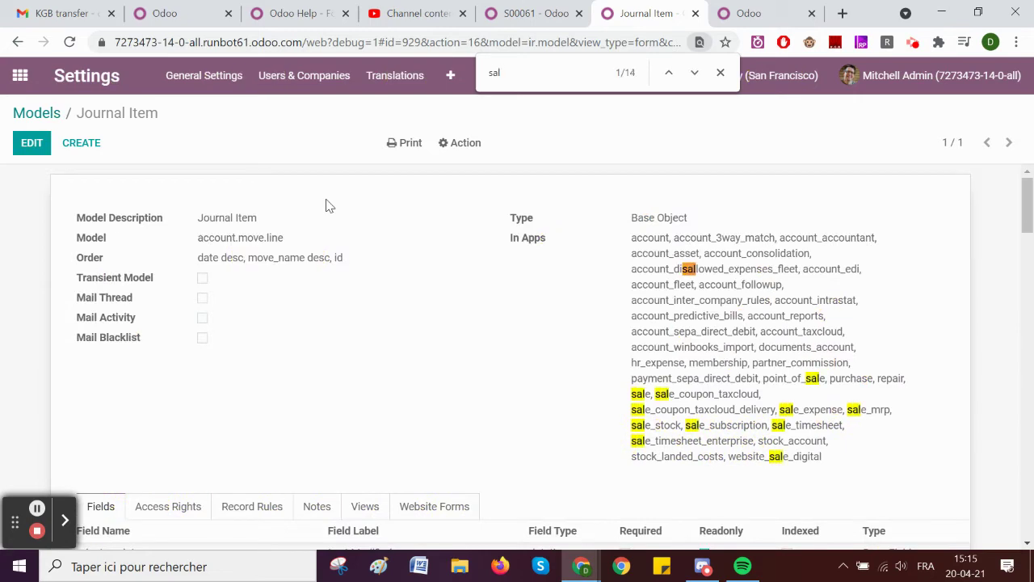
pyautogui.write('e')
pyautogui.press('Return')
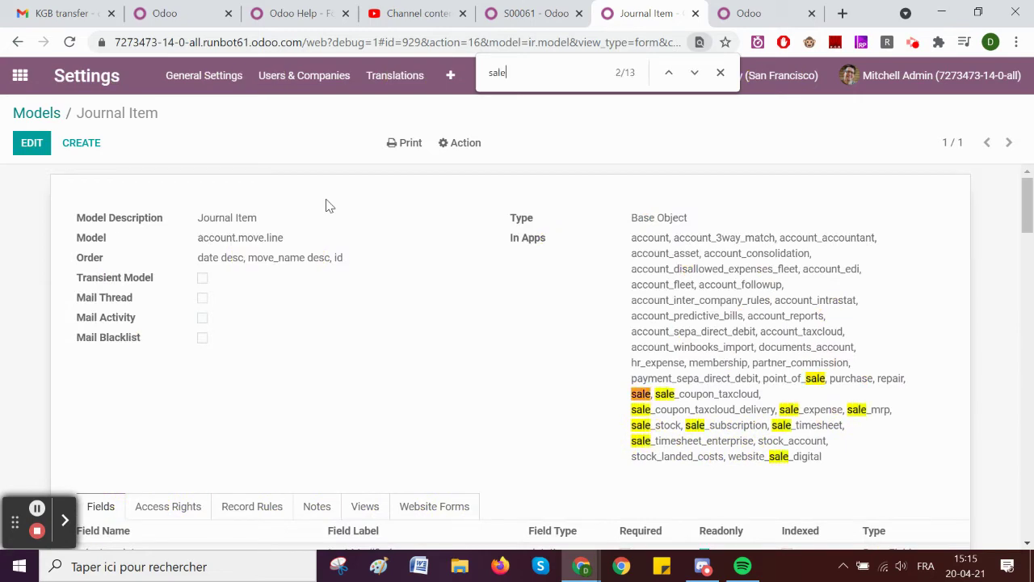
pyautogui.scroll(-15, 427, 331)
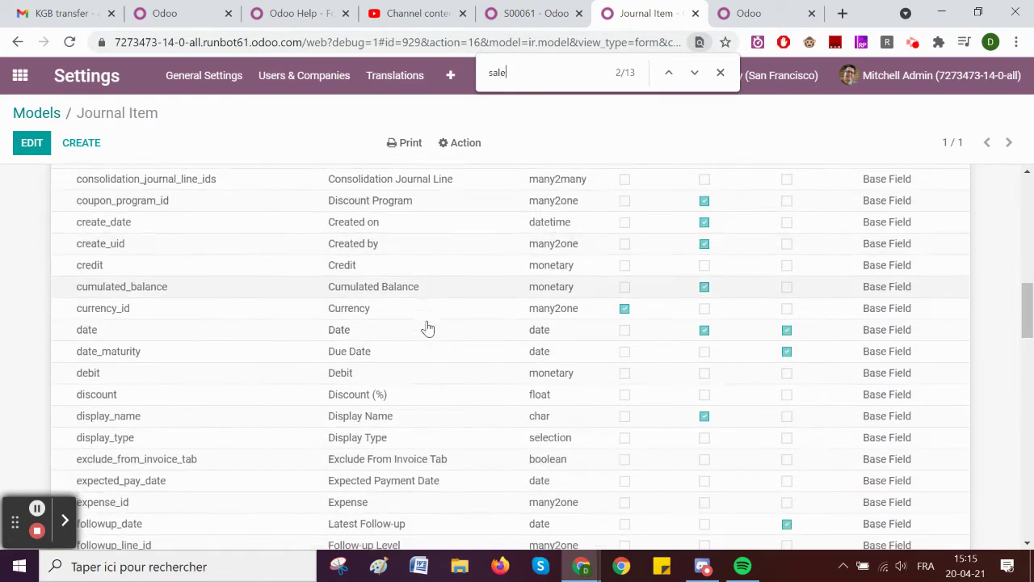
pyautogui.scroll(-20, 428, 327)
pyautogui.scroll(4, 428, 315)
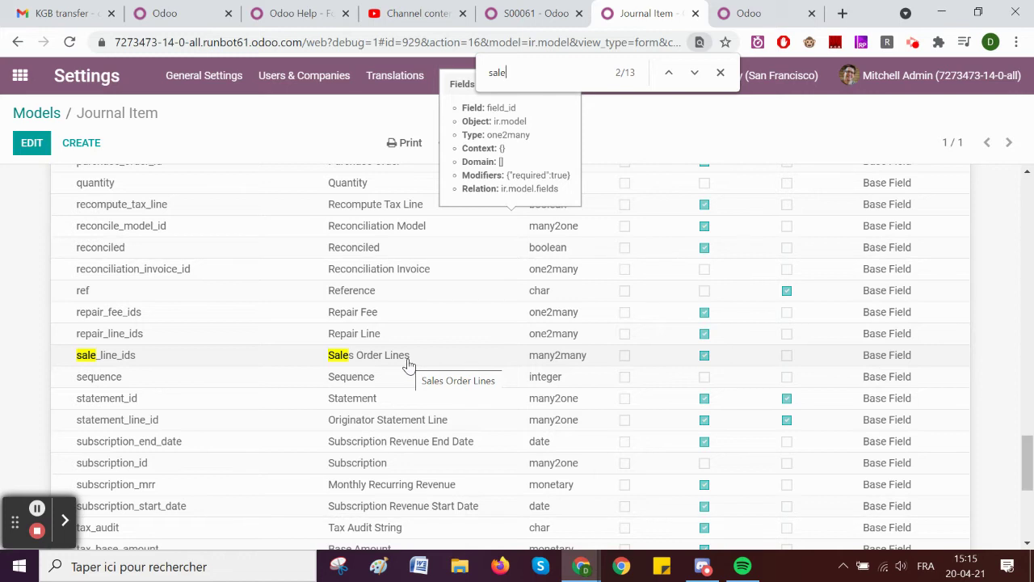
# Switch to the Journal Entry model's browser tab and extend its field list to show all fields on one page.
pyautogui.click(751, 14)
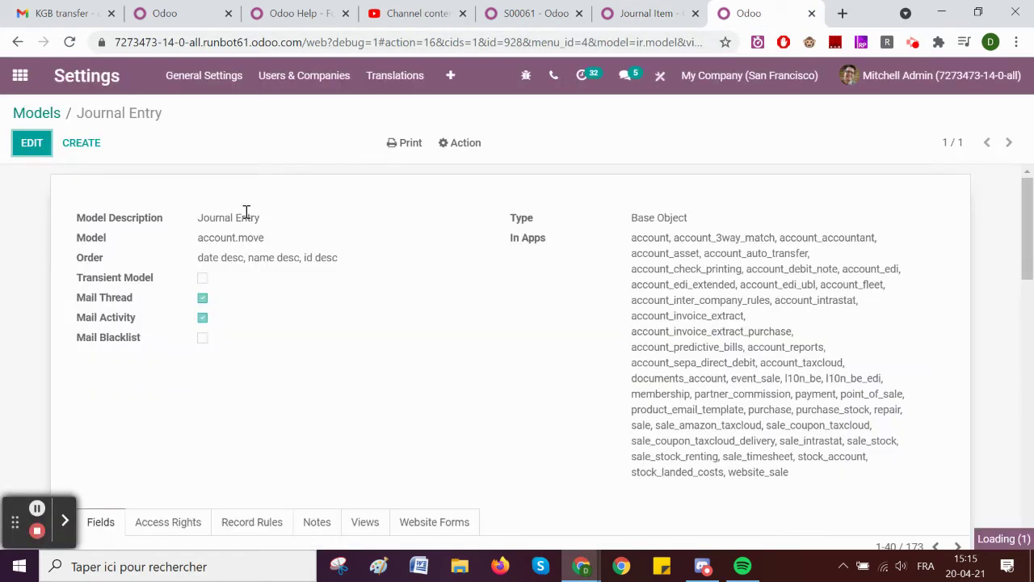
pyautogui.scroll(-3, 646, 316)
pyautogui.click(889, 305)
pyautogui.click(917, 370)
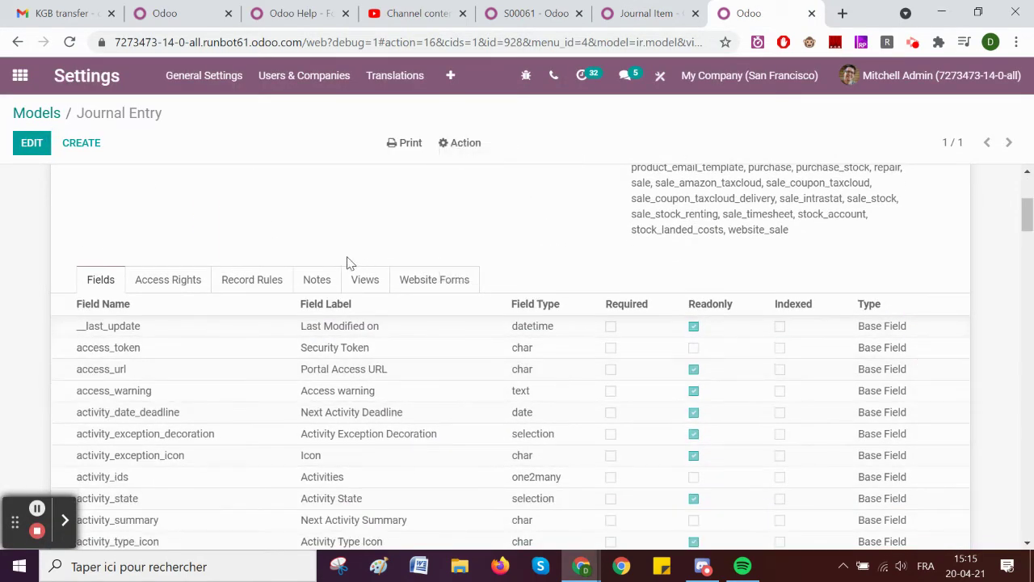
# Search the Journal Entry page for "journal" and locate the technical name of the Journal Items field.
pyautogui.hotkey('ctrl', 'f')
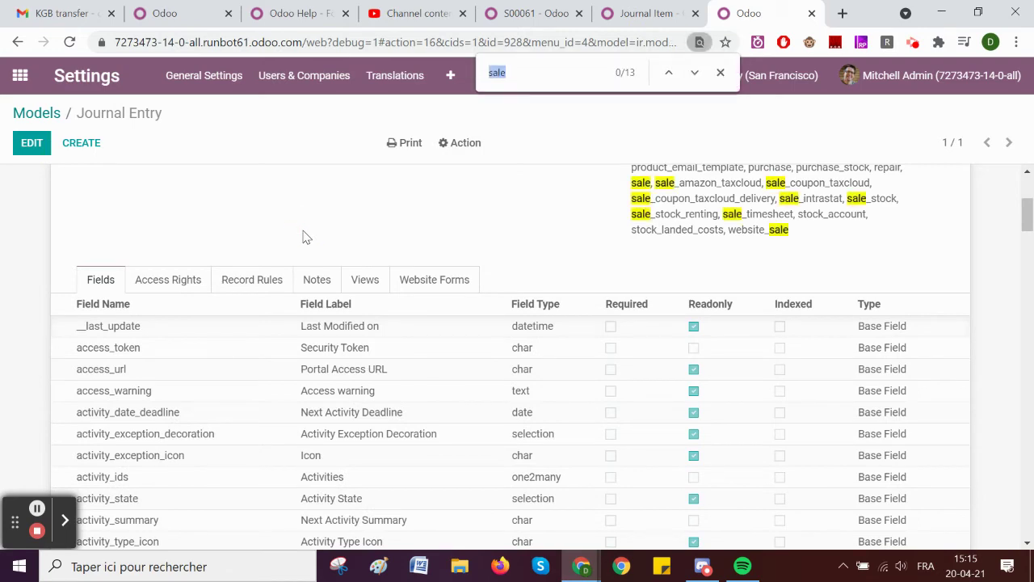
pyautogui.write('journal')
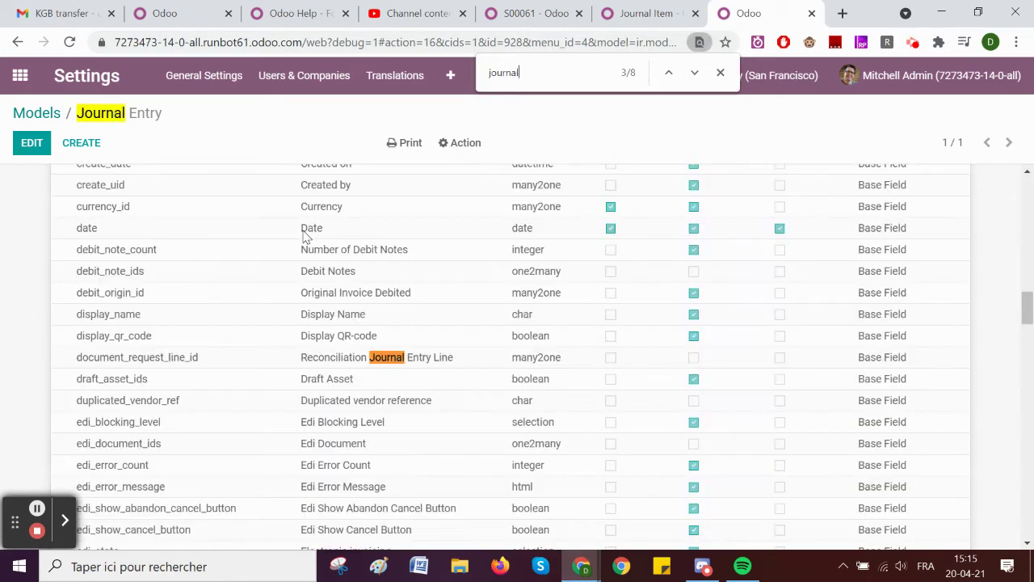
pyautogui.press('Return')
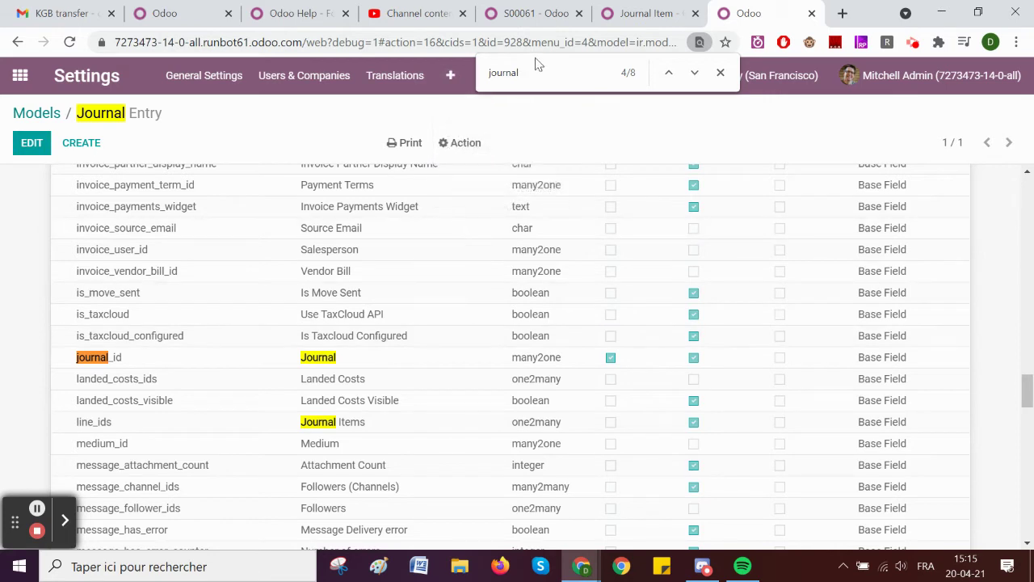
pyautogui.click(533, 14)
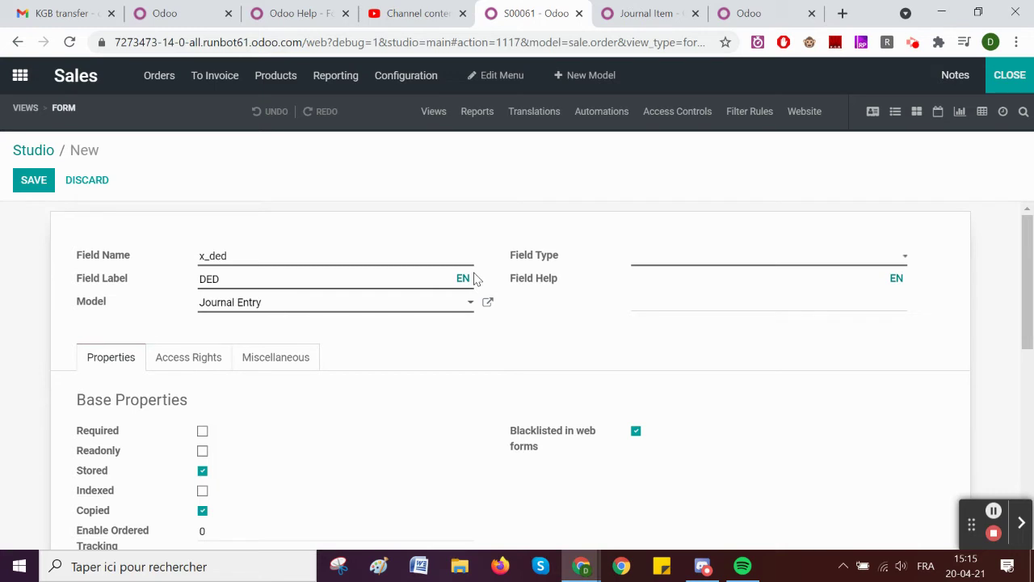
pyautogui.click(751, 12)
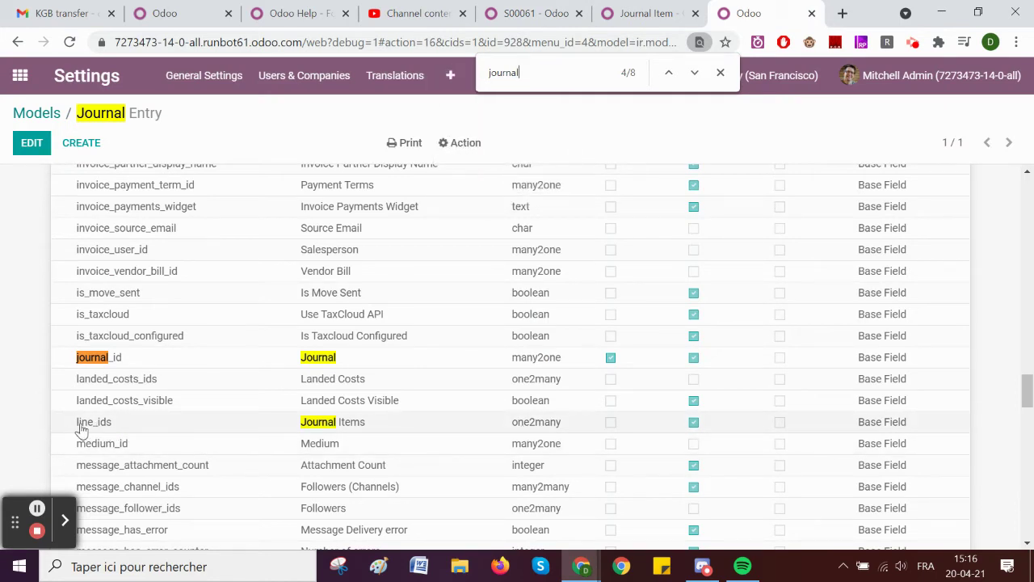
# Set the related field of the new x_ded field to line_ids in the Studio form.
pyautogui.click(555, 12)
pyautogui.scroll(-2, 259, 453)
pyautogui.scroll(-2, 224, 399)
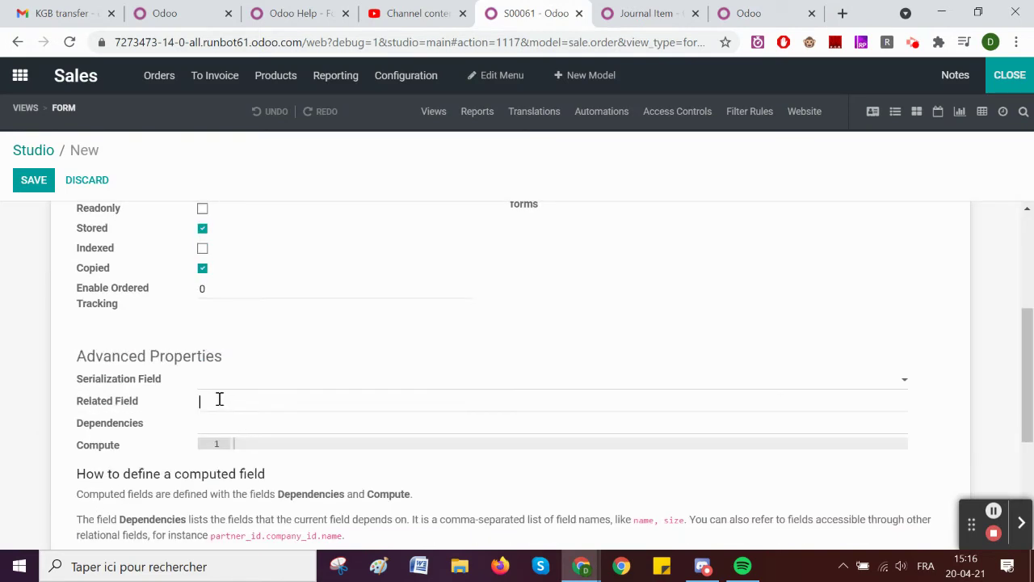
pyautogui.click(219, 401)
pyautogui.write('line_ids')
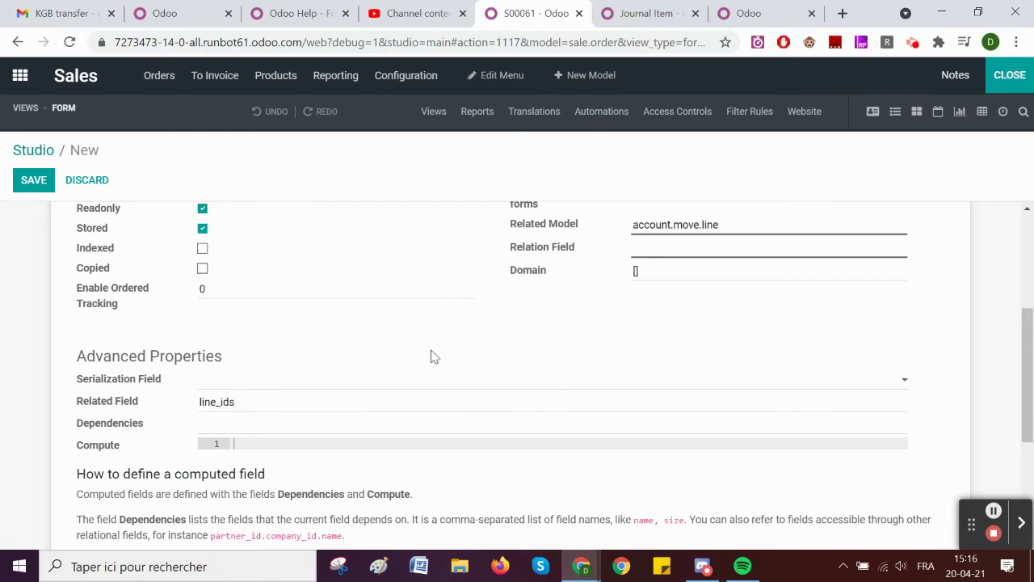
# Look up the Sales Order Lines field on the Journal Item model and extend the related field path to line_ids.sale_line_ids.
pyautogui.click(259, 405)
pyautogui.click(655, 16)
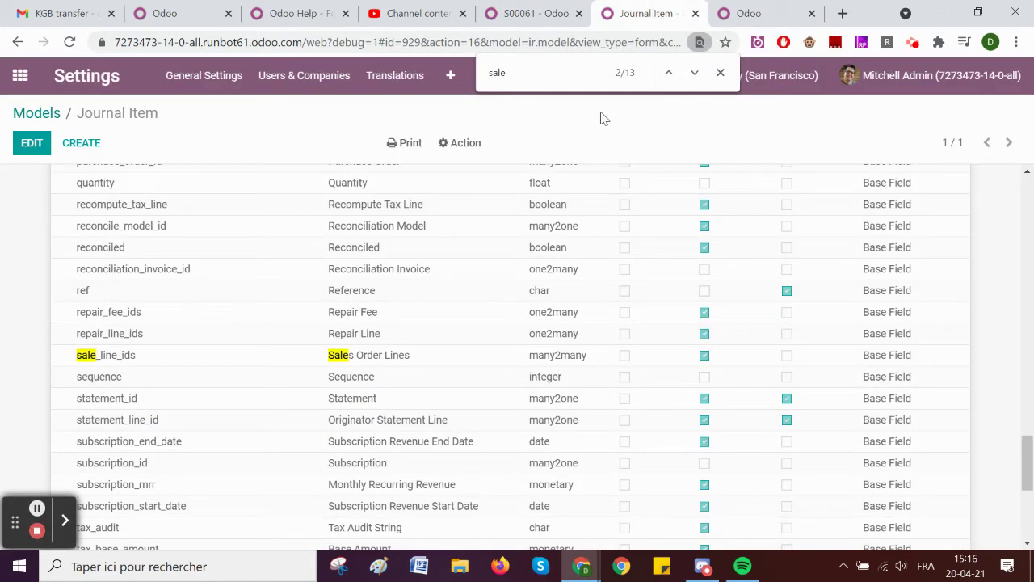
pyautogui.click(78, 112)
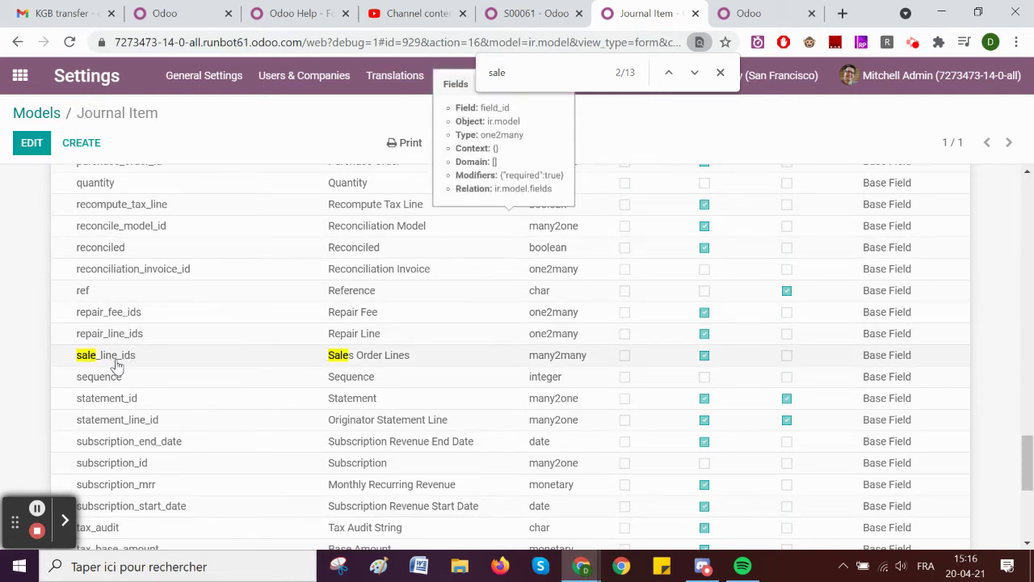
pyautogui.click(511, 13)
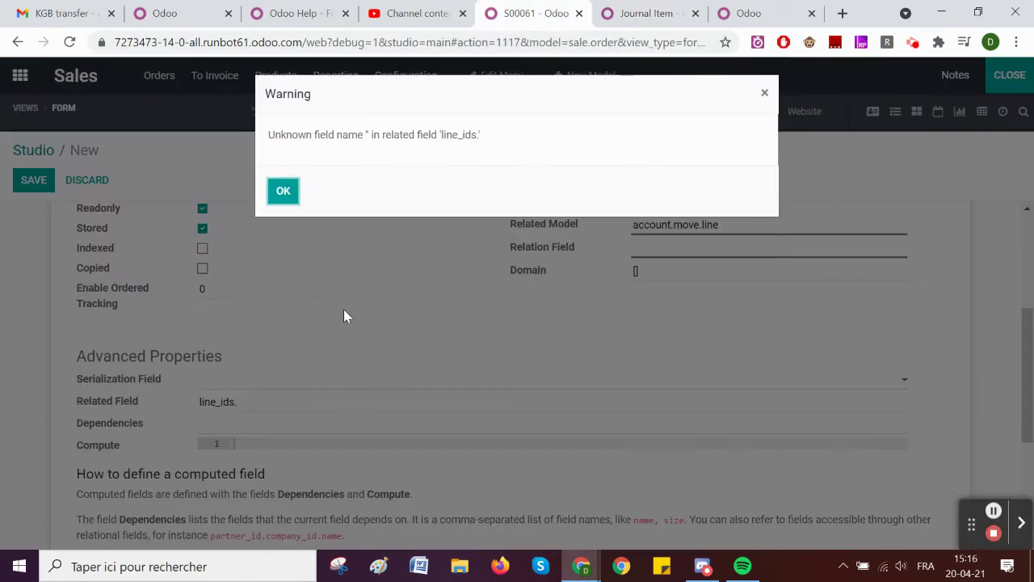
pyautogui.click(283, 192)
pyautogui.click(269, 401)
pyautogui.write('sale')
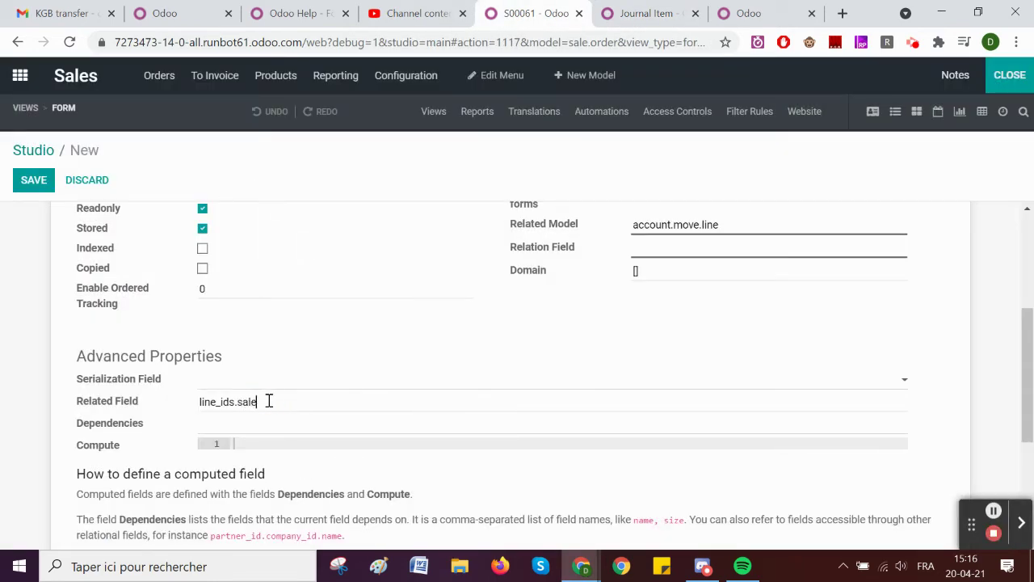
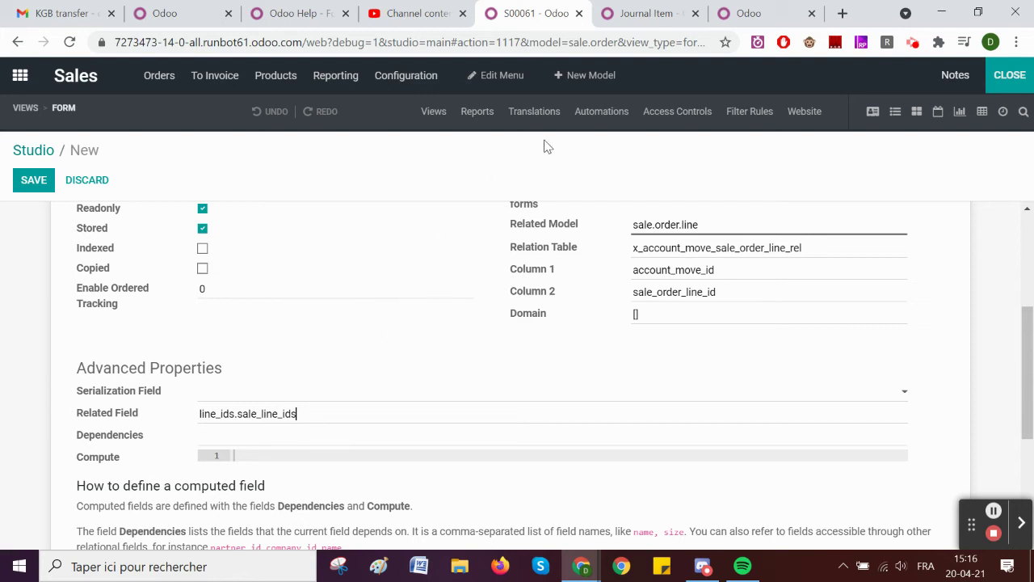
# Return to the Models list from the Journal Item model and filter the models by "sales order".
pyautogui.click(657, 18)
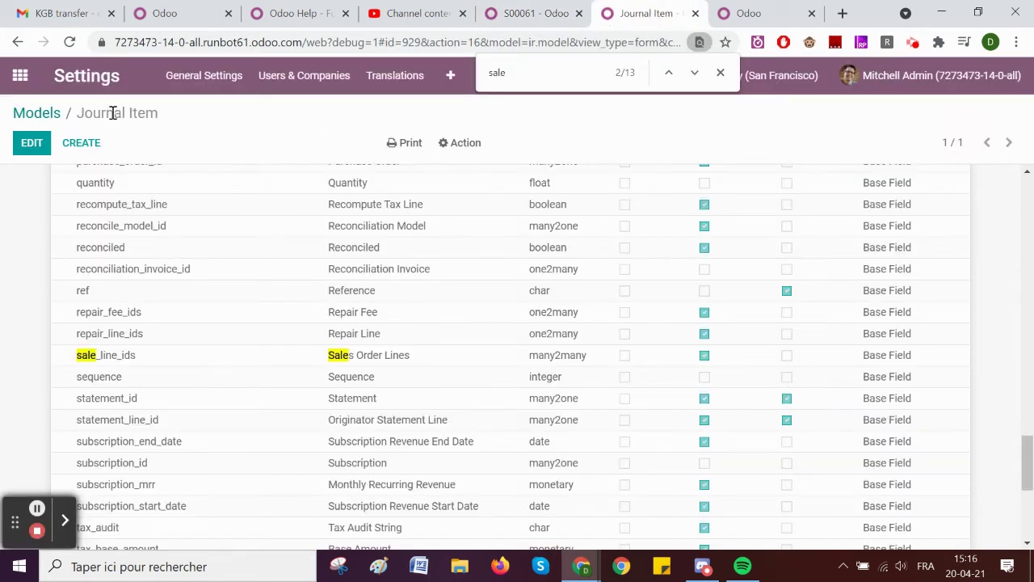
pyautogui.click(36, 113)
pyautogui.click(619, 113)
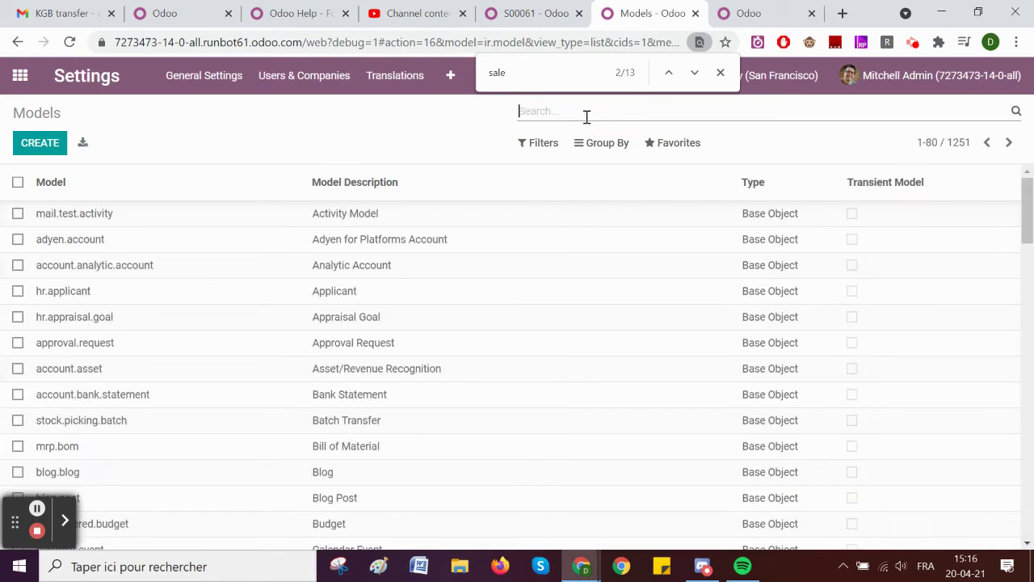
pyautogui.write('sale order')
pyautogui.press('Return')
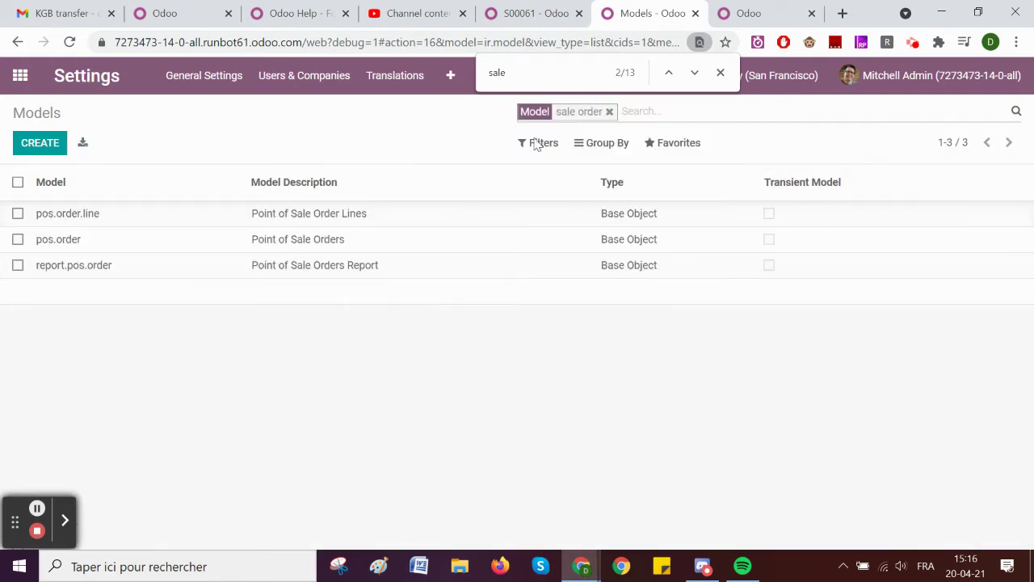
pyautogui.click(609, 112)
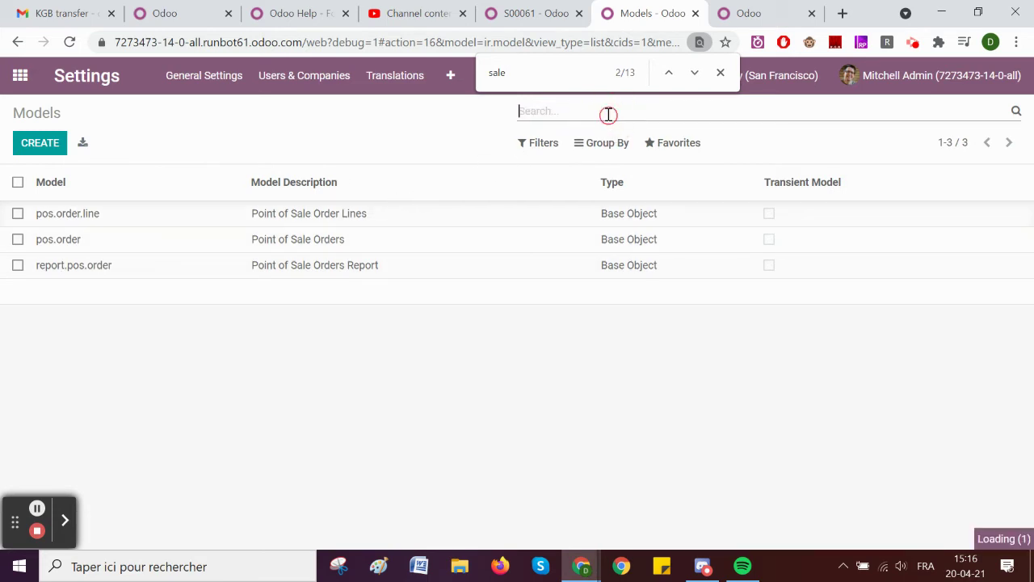
pyautogui.write('sales or')
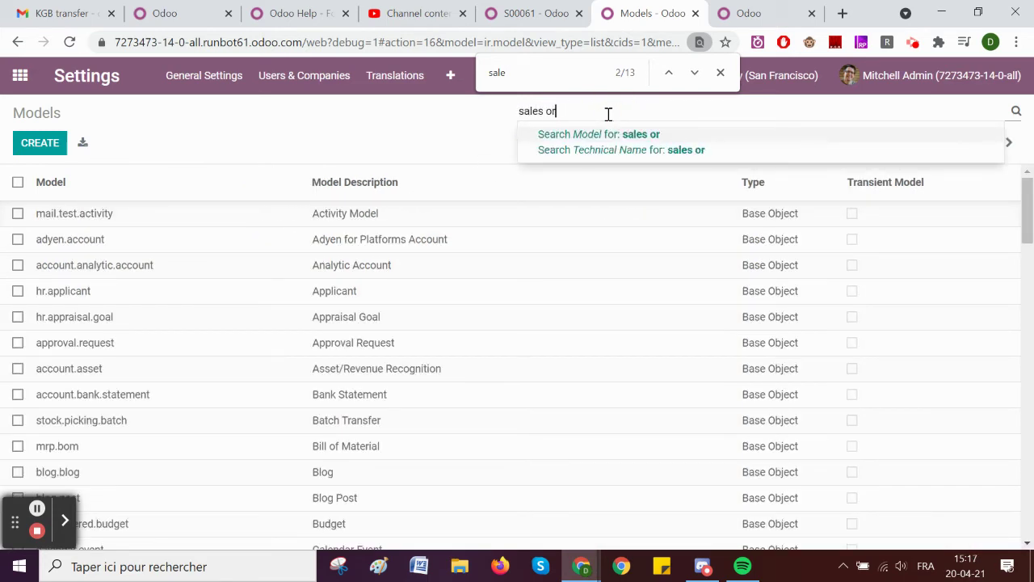
pyautogui.write('der')
pyautogui.press('Return')
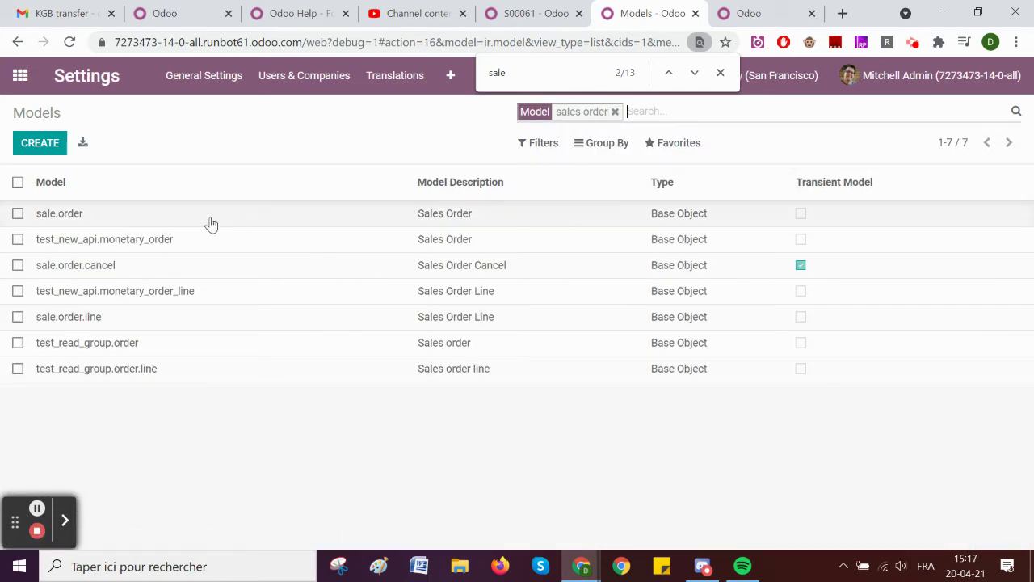
# Open the sale.order model and extend its field list range to 1-400.
pyautogui.click(203, 221)
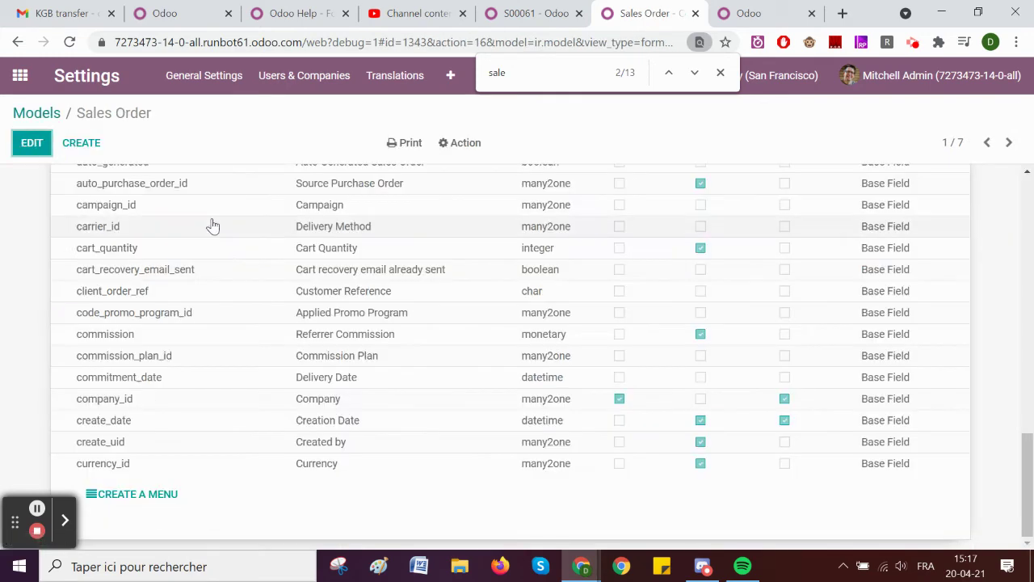
pyautogui.scroll(3, 815, 335)
pyautogui.scroll(10, 815, 335)
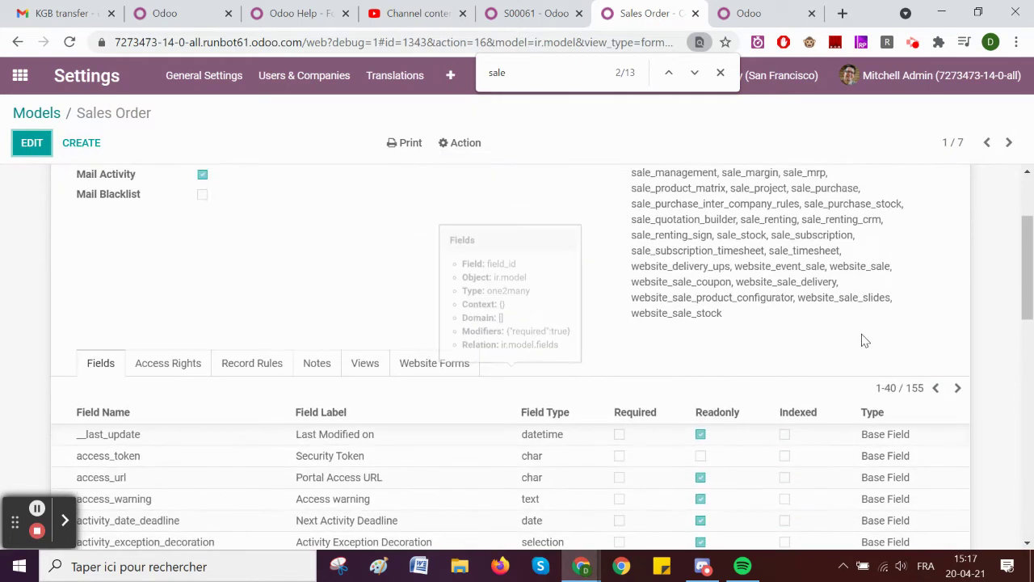
pyautogui.click(889, 465)
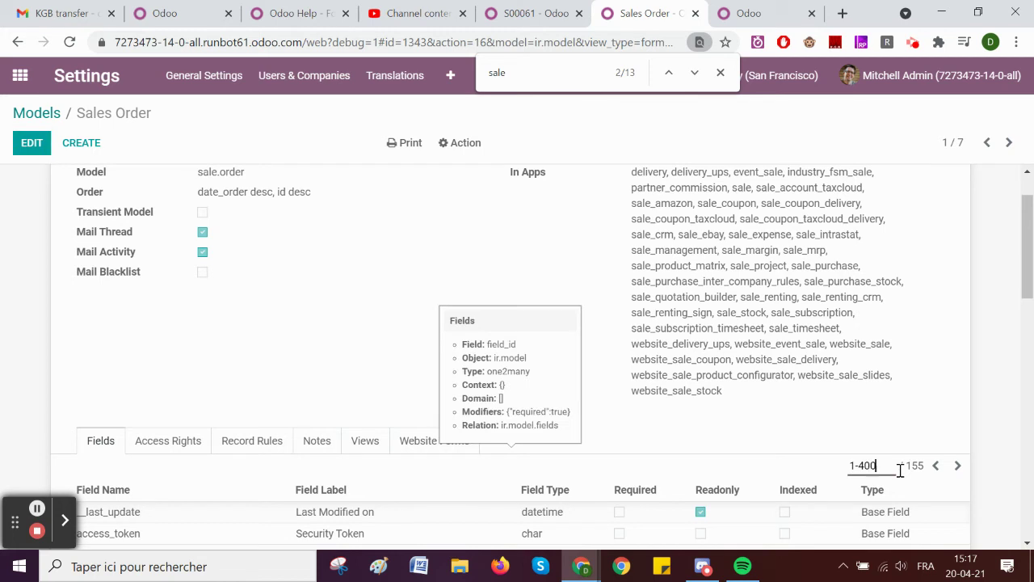
pyautogui.press('Return')
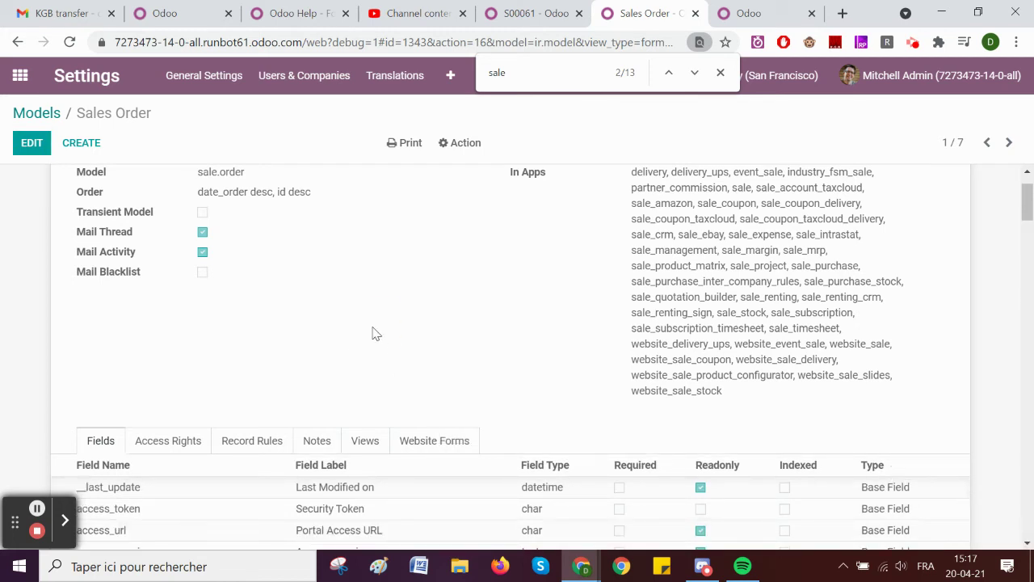
# Go back to the Models list, search for "sales order" again and open the sale.order.line model.
pyautogui.click(37, 112)
pyautogui.click(615, 112)
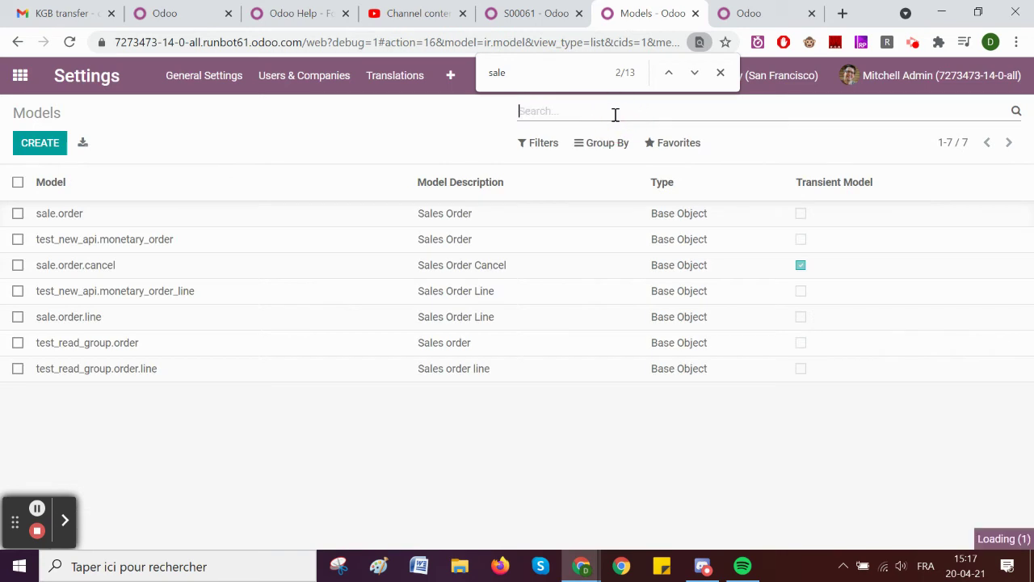
pyautogui.write('sale orde')
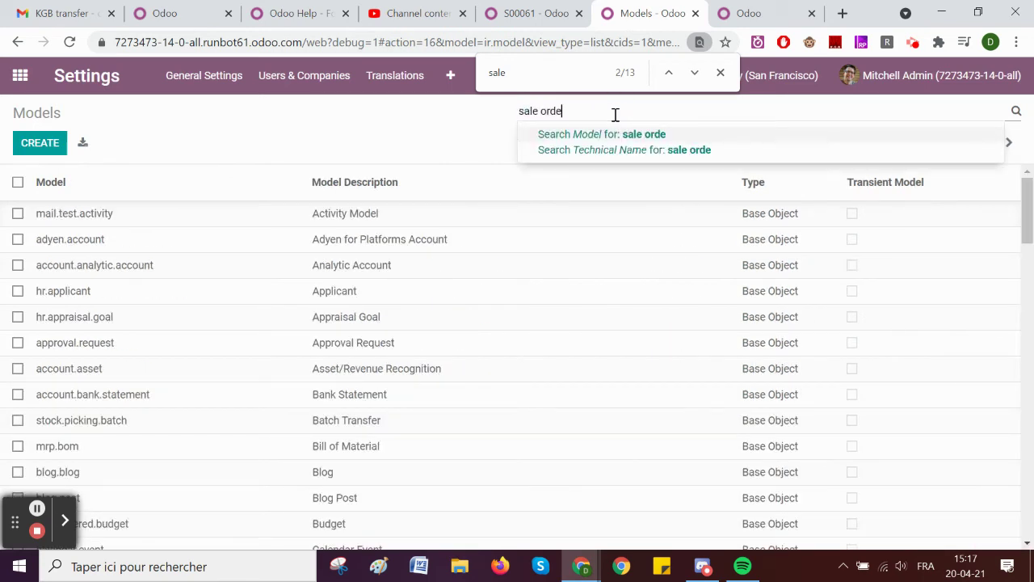
pyautogui.press('Return')
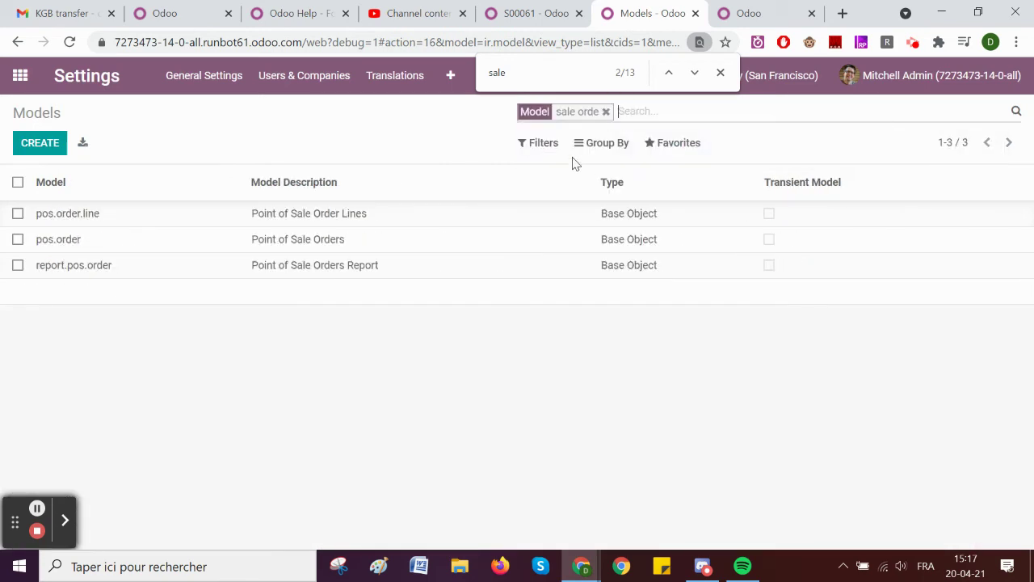
pyautogui.click(605, 113)
pyautogui.write('sales')
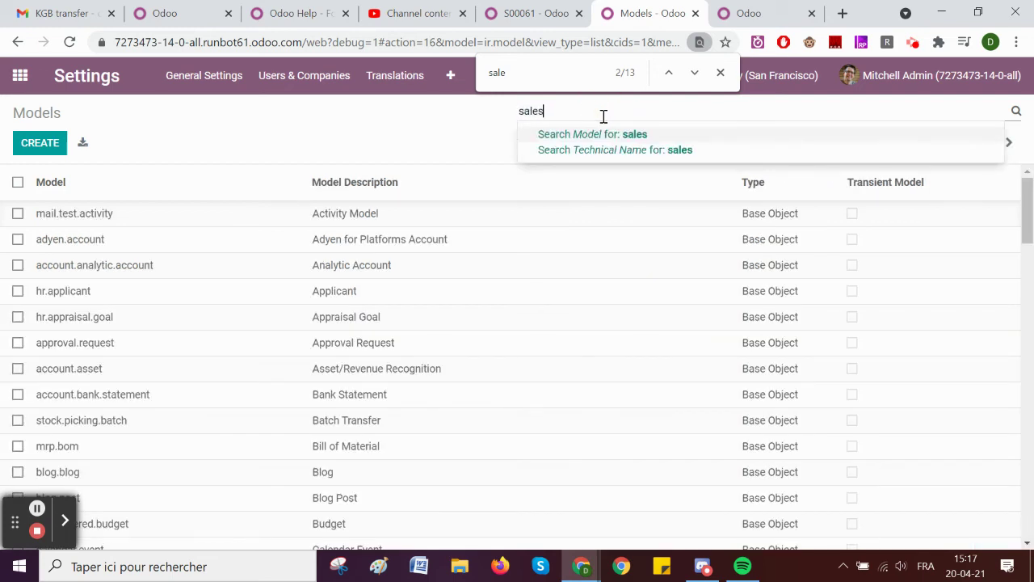
pyautogui.write(' order')
pyautogui.press('Return')
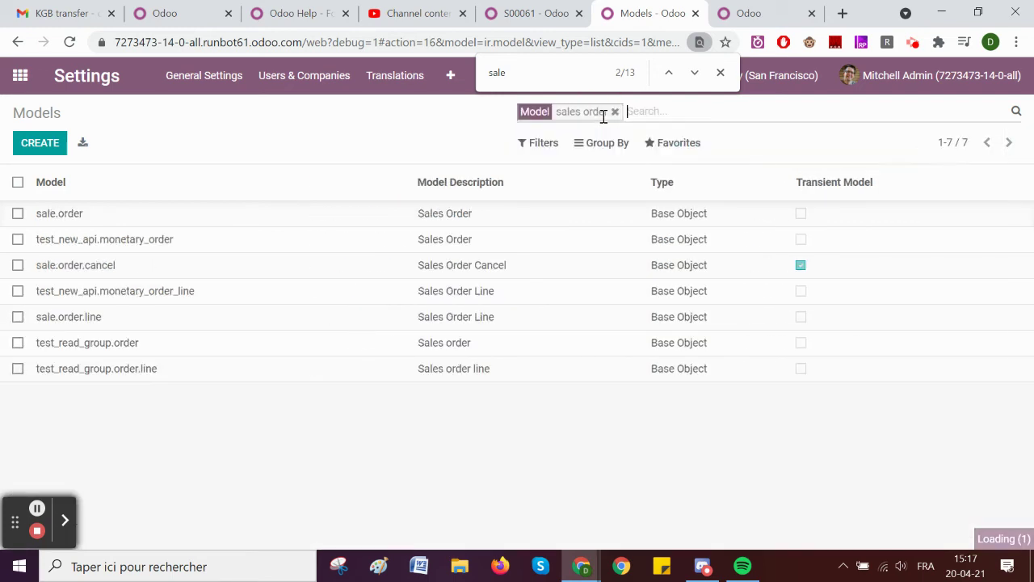
pyautogui.click(130, 328)
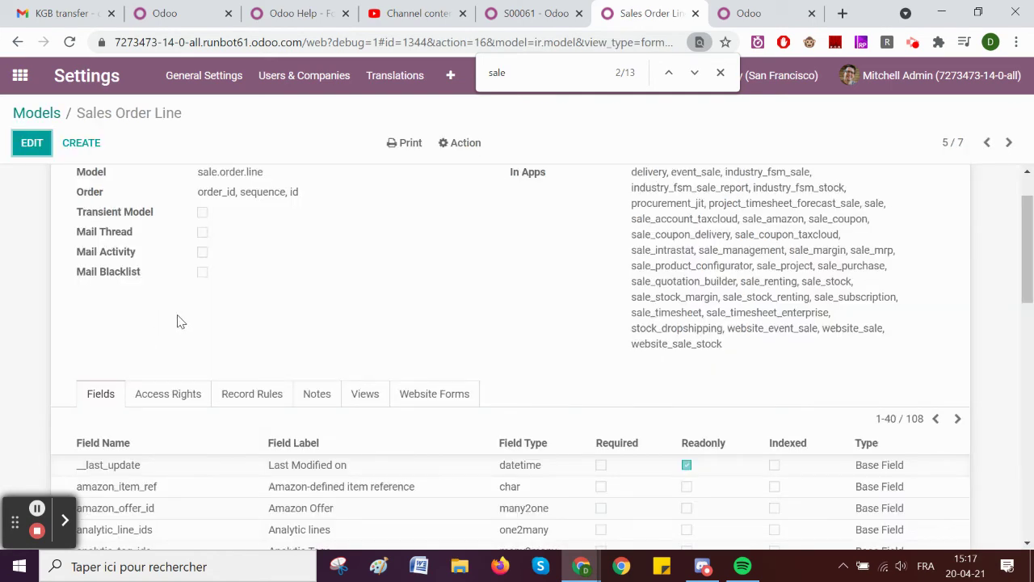
# Check the related field path in the Studio form, then extend the Sales Order Line model's field list to show all fields.
pyautogui.click(530, 10)
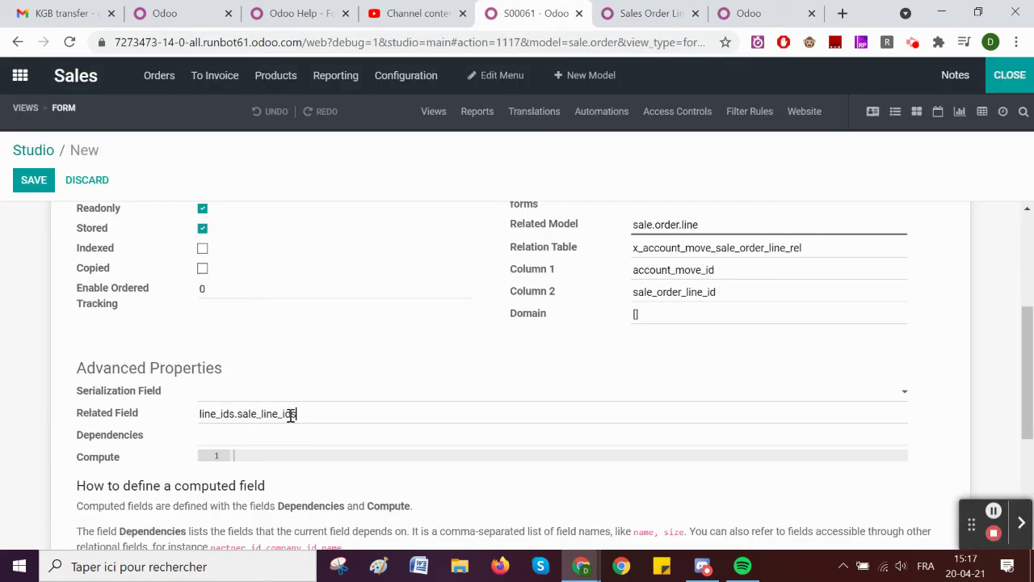
pyautogui.click(646, 13)
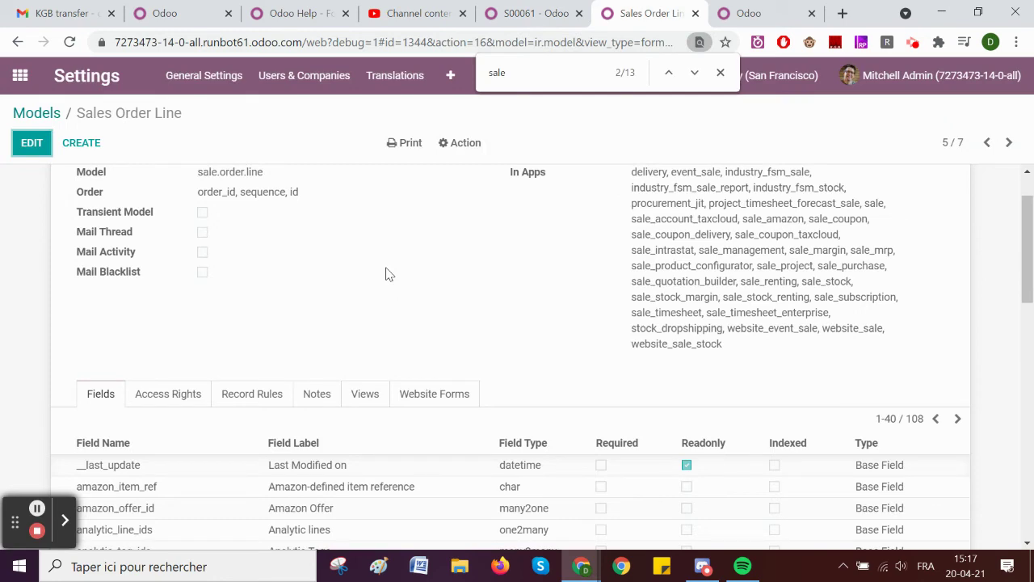
pyautogui.scroll(-2, 386, 274)
pyautogui.click(888, 338)
pyautogui.write('0')
pyautogui.press('Return')
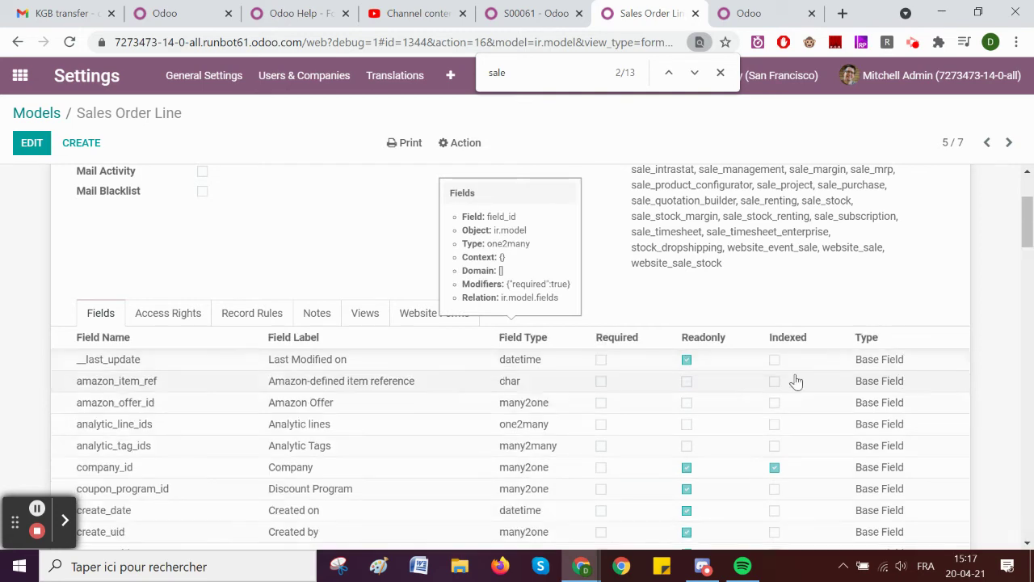
# Search the Sales Order Line page for "order" and locate the Order Reference field's technical name.
pyautogui.hotkey('ctrl', 'f')
pyautogui.write('order')
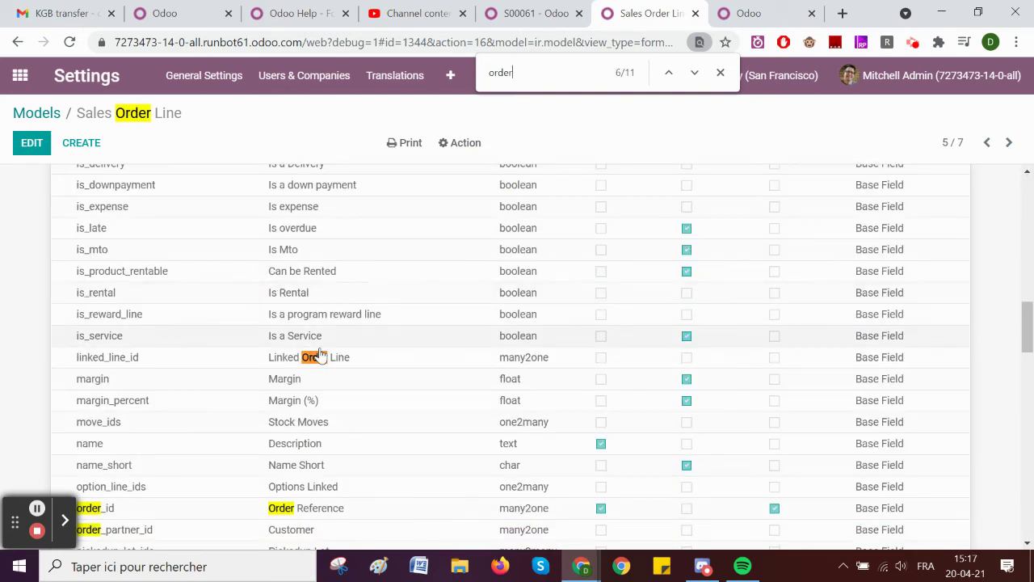
pyautogui.scroll(-2, 247, 457)
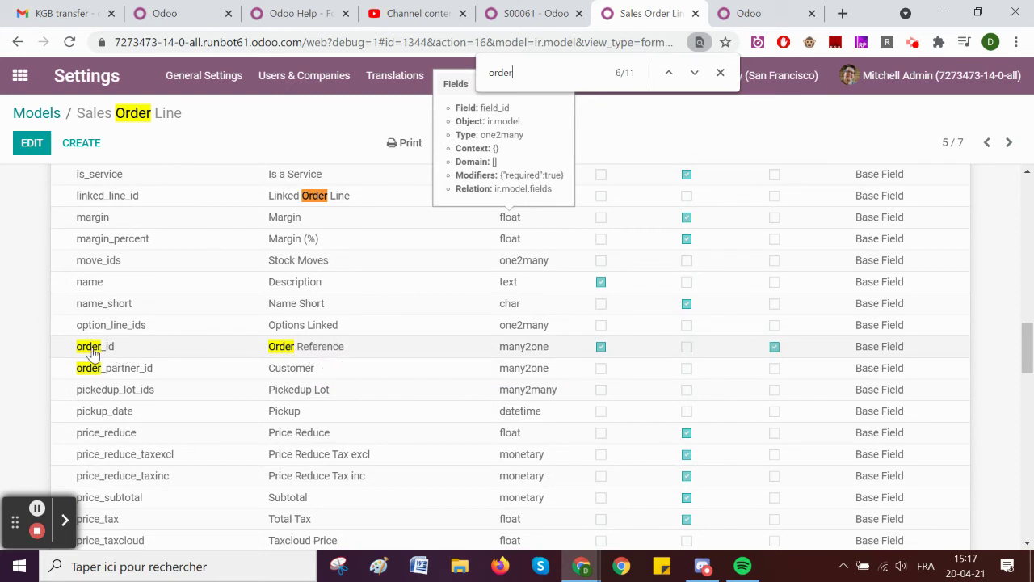
# Return to the Studio field form and complete the related field path as line_ids.sale_line_ids.order_id.
pyautogui.click(538, 9)
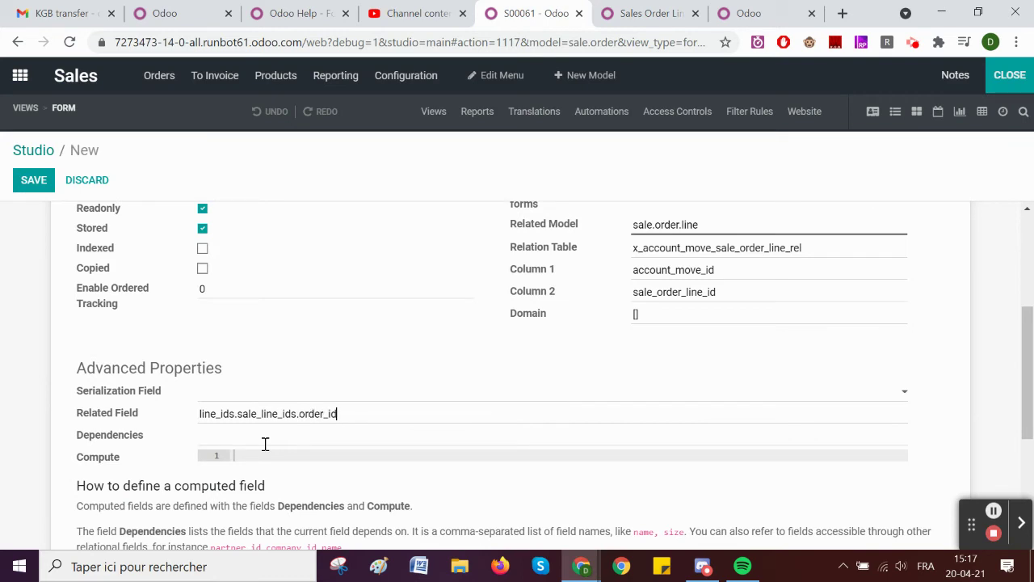
pyautogui.click(339, 348)
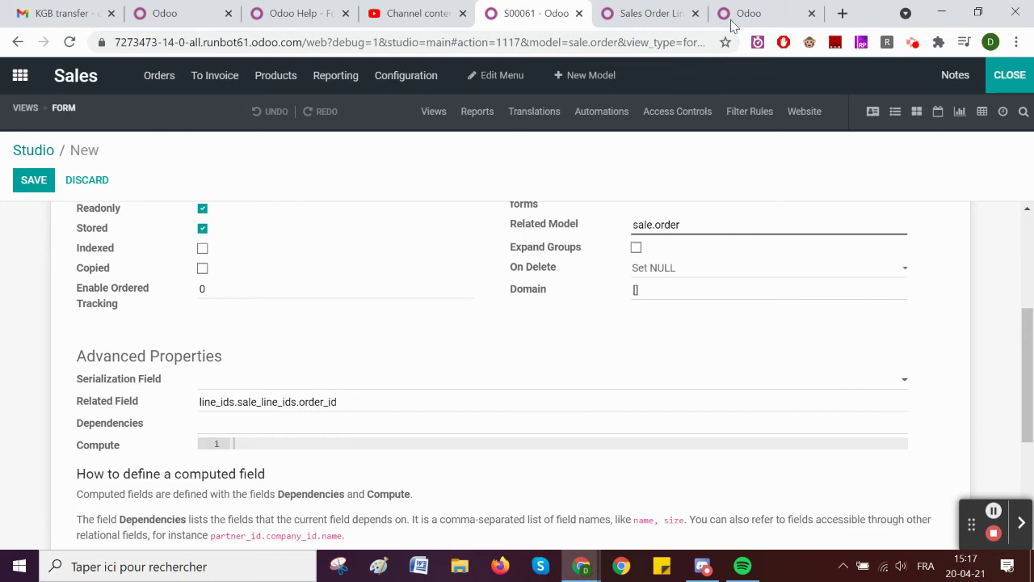
# Go back to the Models list, search for "sales" and open the sale.order model.
pyautogui.click(640, 16)
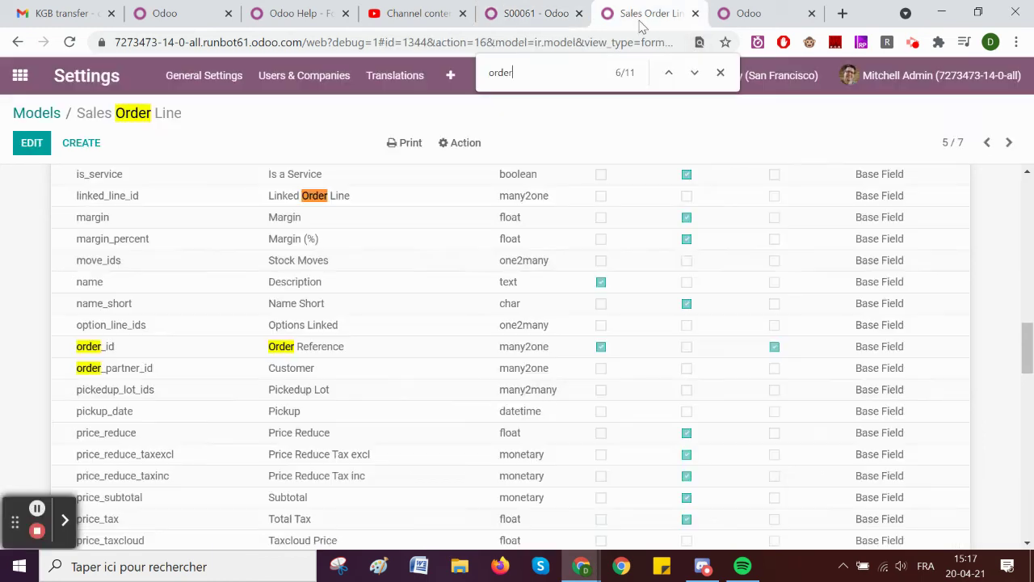
pyautogui.click(27, 120)
pyautogui.click(618, 113)
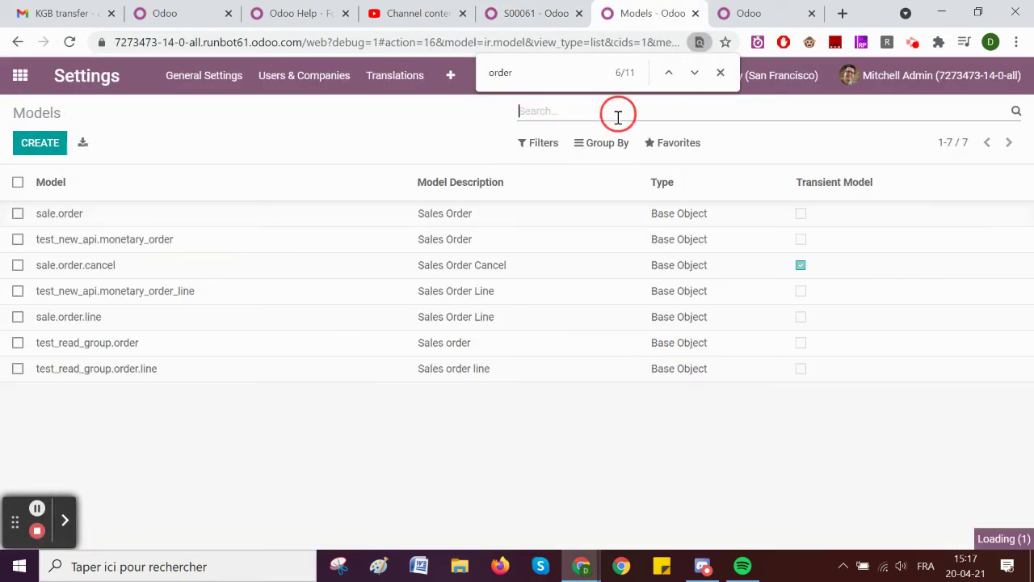
pyautogui.write('sales')
pyautogui.press('Return')
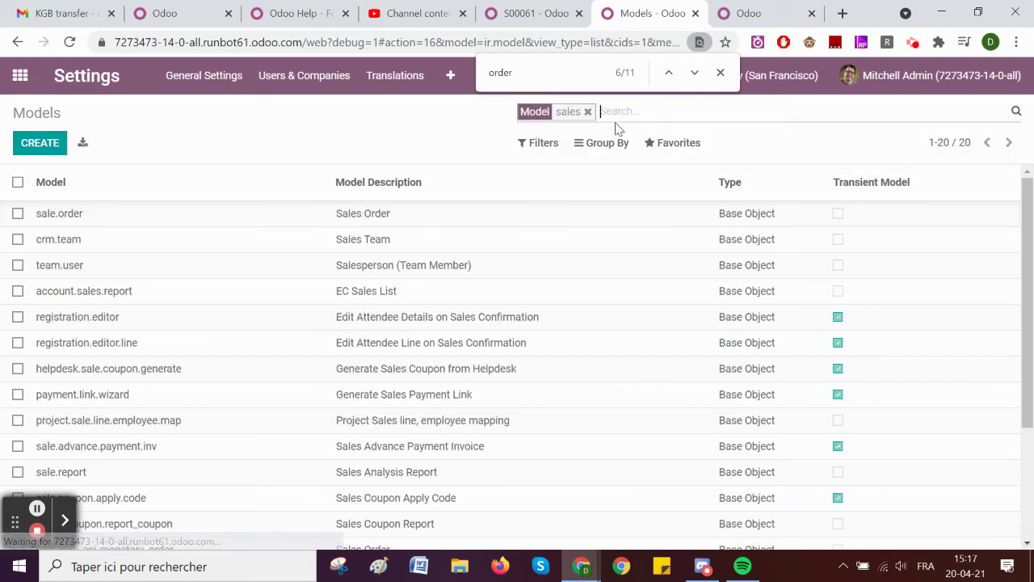
pyautogui.click(181, 219)
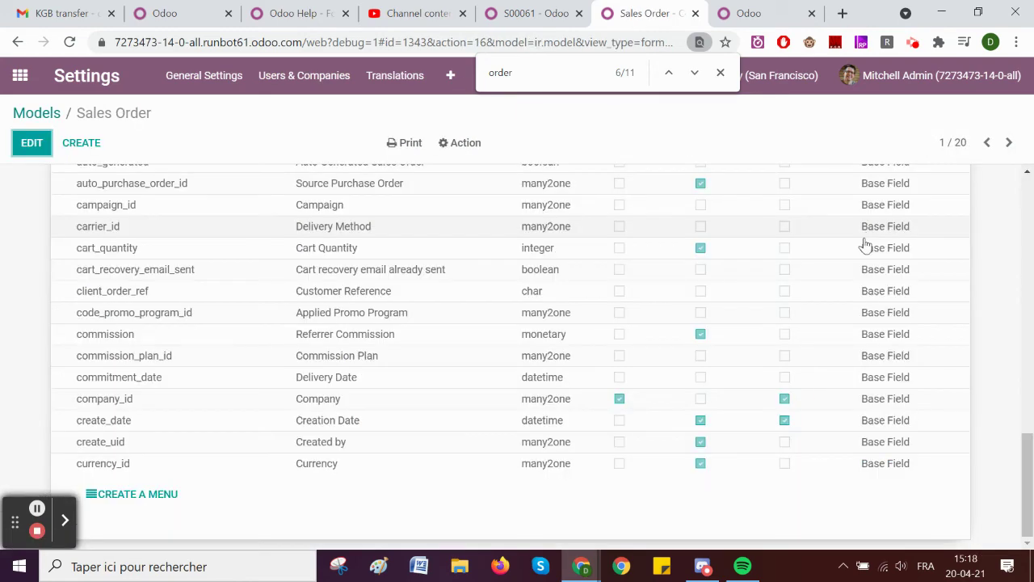
# Extend the Sales Order model's field list range so that all its fields are shown.
pyautogui.scroll(10, 930, 242)
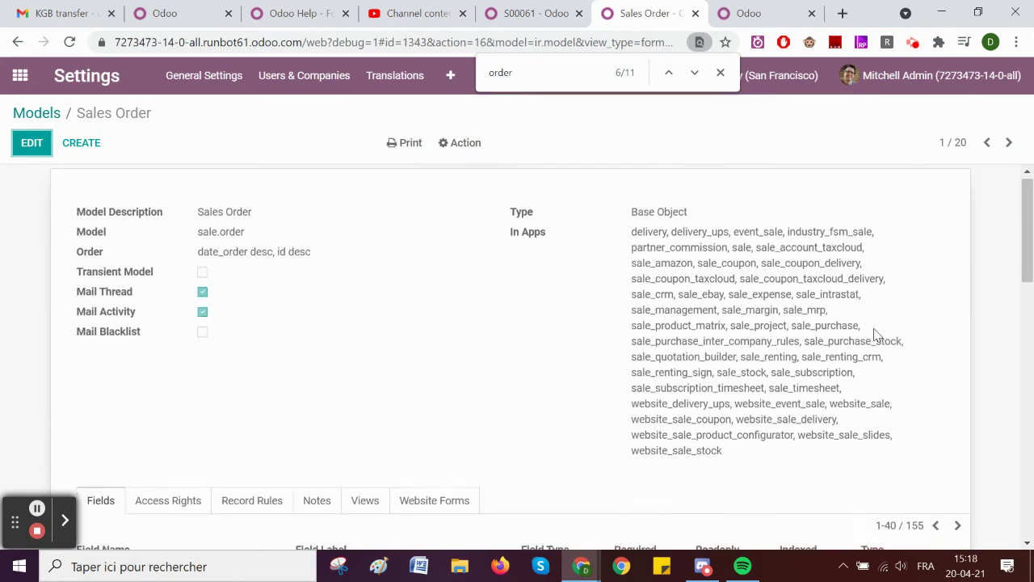
pyautogui.scroll(-3, 874, 334)
pyautogui.click(891, 289)
pyautogui.write('0')
pyautogui.press('Return')
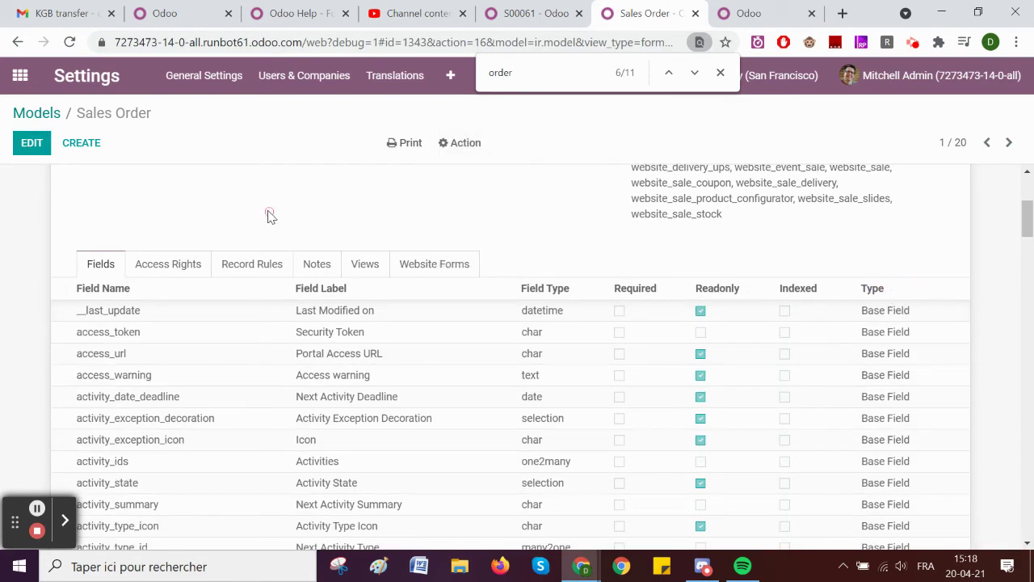
# Search the Sales Order page for "quotation t", open the Quotation Template field and copy its technical name.
pyautogui.hotkey('ctrl', 'f')
pyautogui.write('qup')
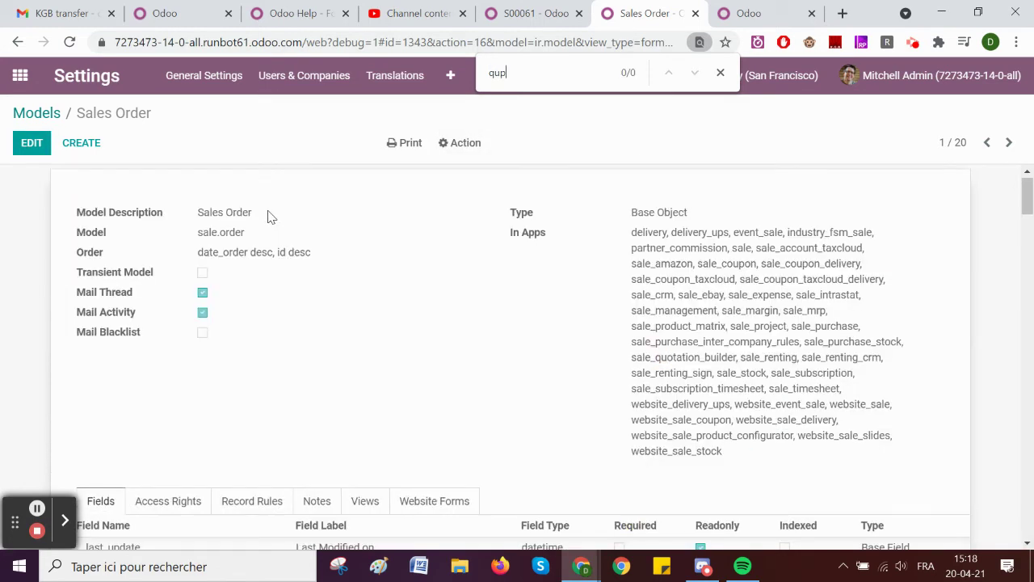
pyautogui.press('BackSpace')
pyautogui.write('otation t')
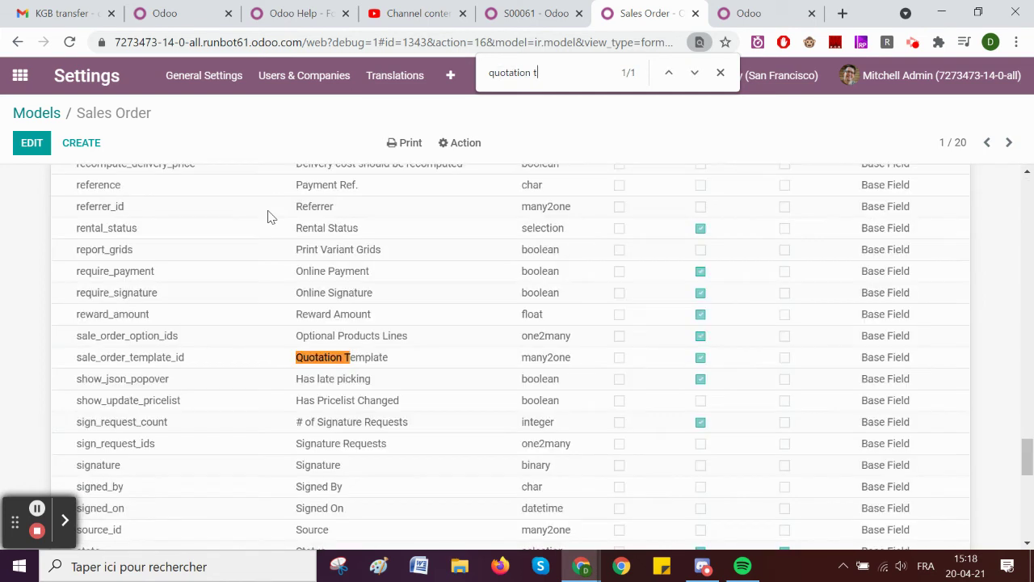
pyautogui.click(187, 365)
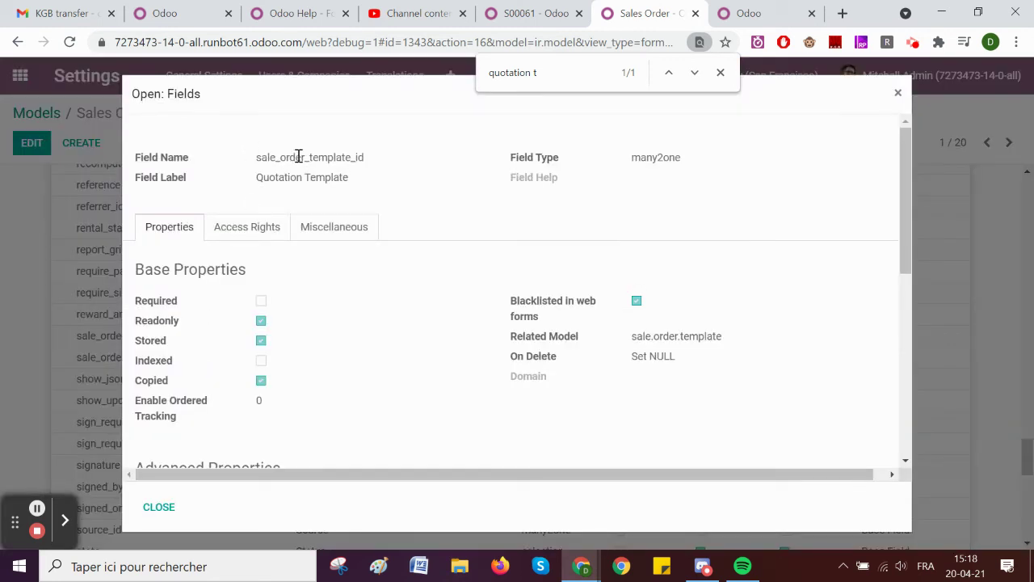
pyautogui.doubleClick(299, 156)
pyautogui.rightClick(299, 157)
pyautogui.click(305, 169)
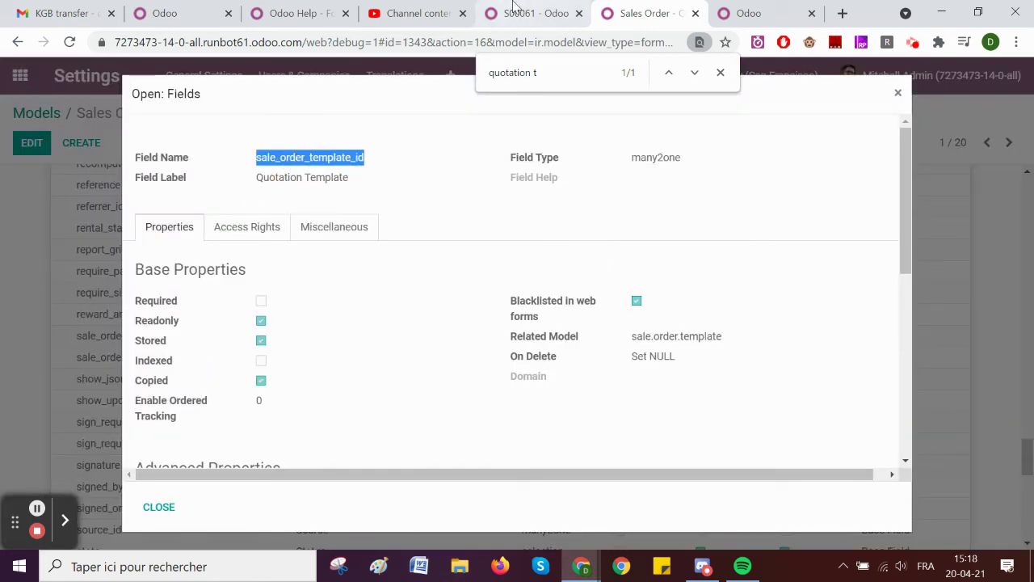
# Append sale_order_template_id to the new field's path, making it line_ids.sale_line_ids.order_id.sale_order_template_id.
pyautogui.click(512, 8)
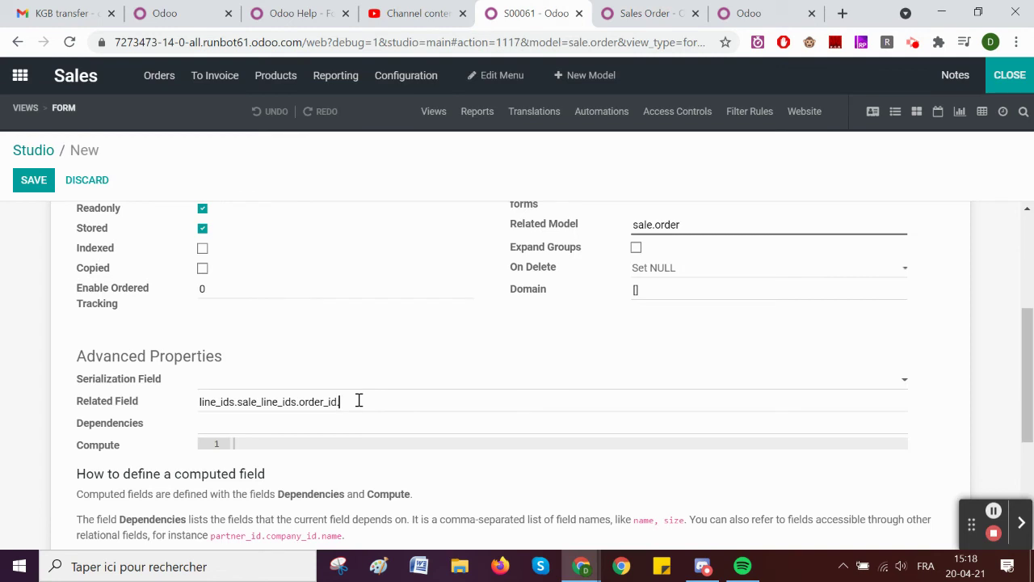
pyautogui.hotkey('ctrl', 'v')
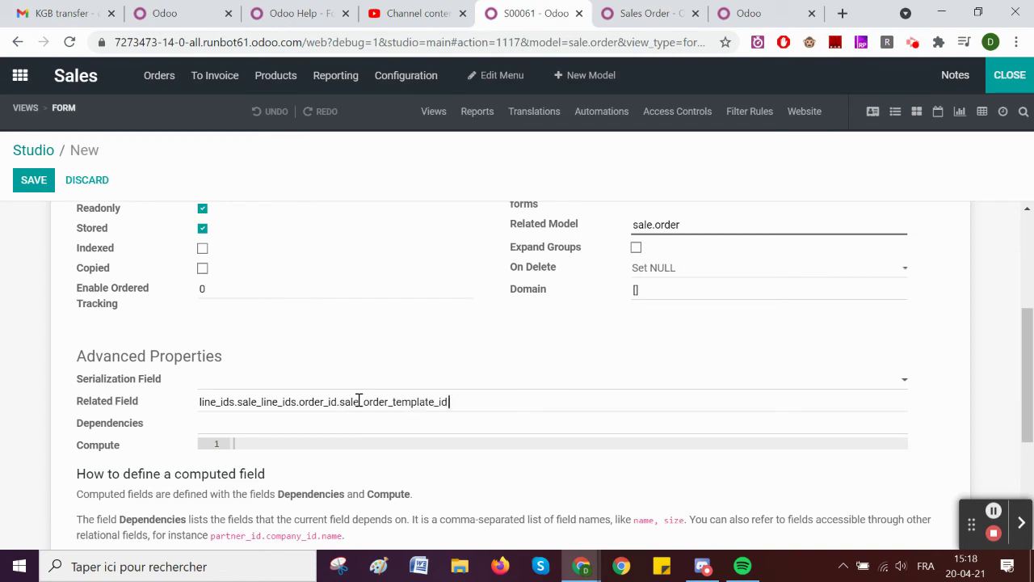
pyautogui.click(387, 353)
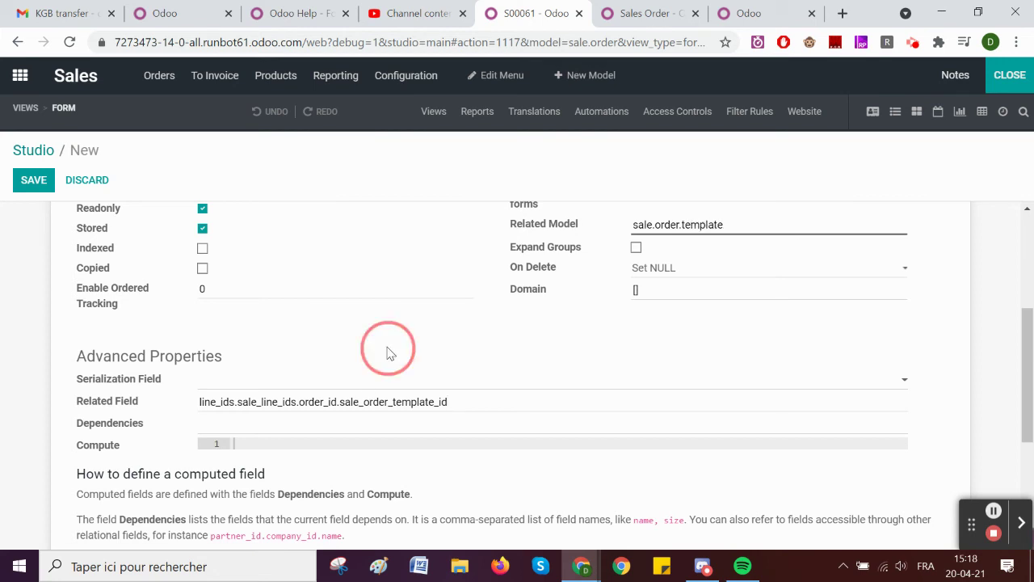
# Review the x_ded field's definition and save it on the Journal Entry model.
pyautogui.scroll(3, 596, 418)
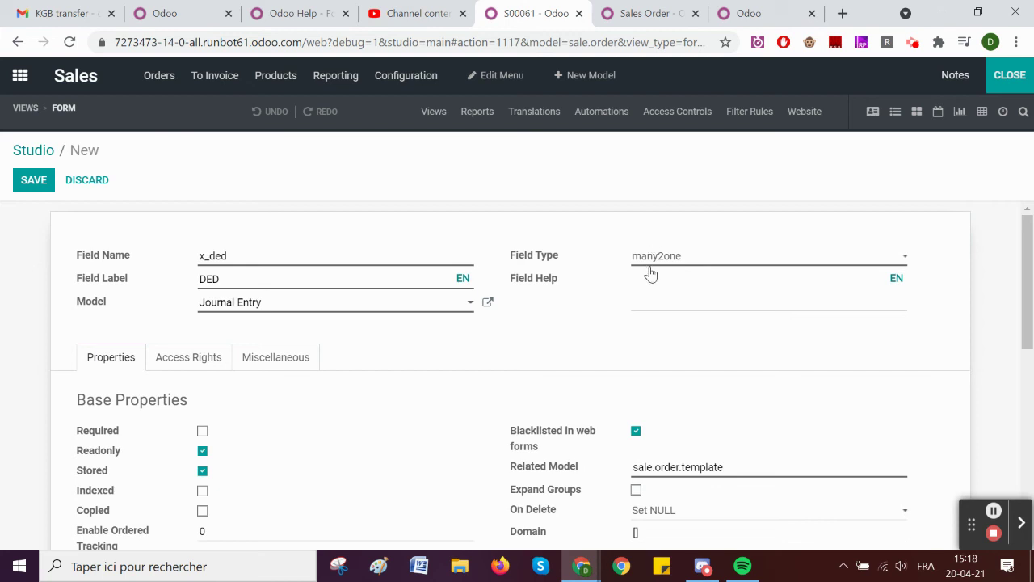
pyautogui.scroll(-2, 600, 299)
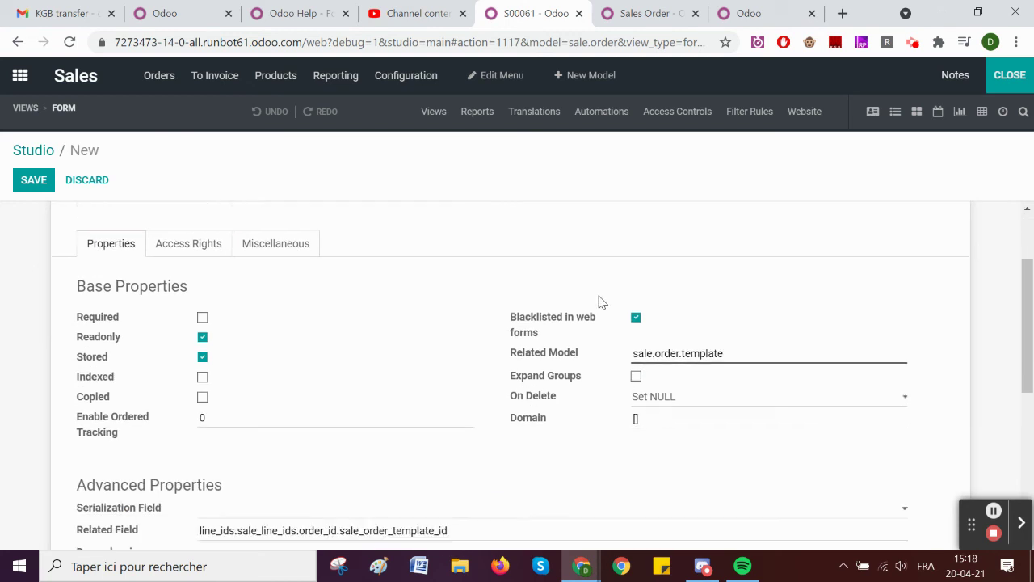
pyautogui.click(33, 184)
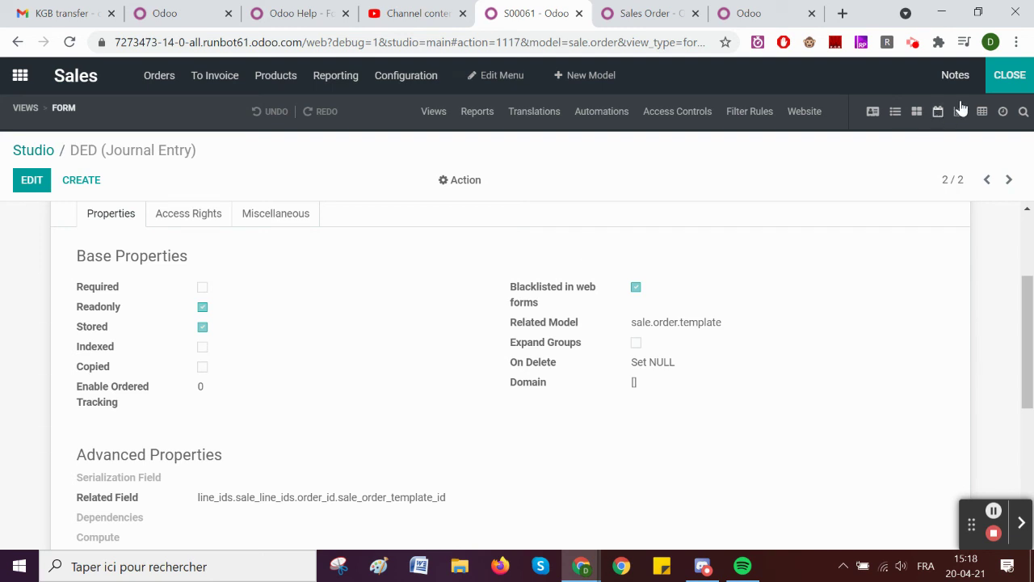
# Close Studio and confirm quotation S00061 as a sales order.
pyautogui.click(1006, 74)
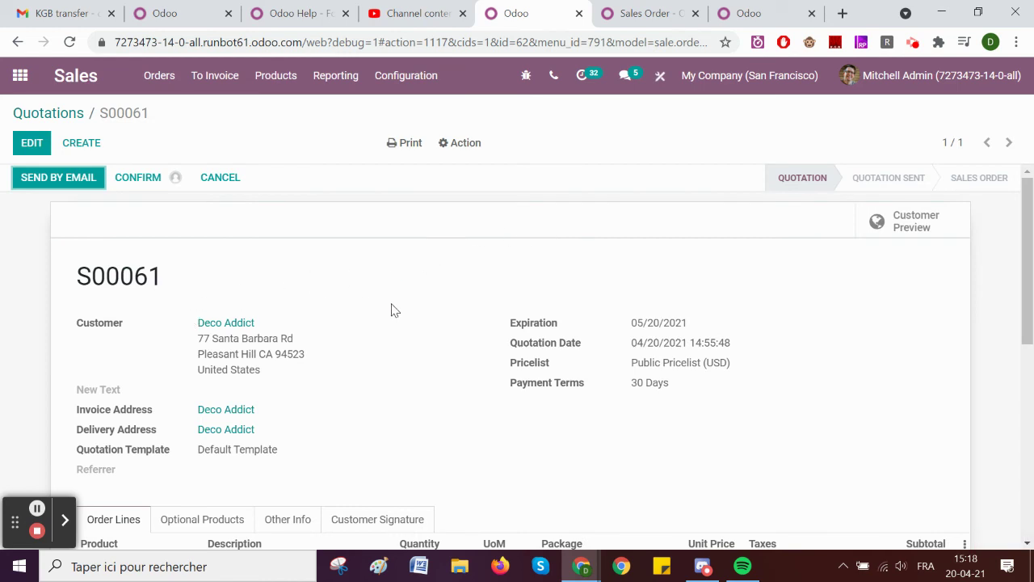
pyautogui.click(165, 182)
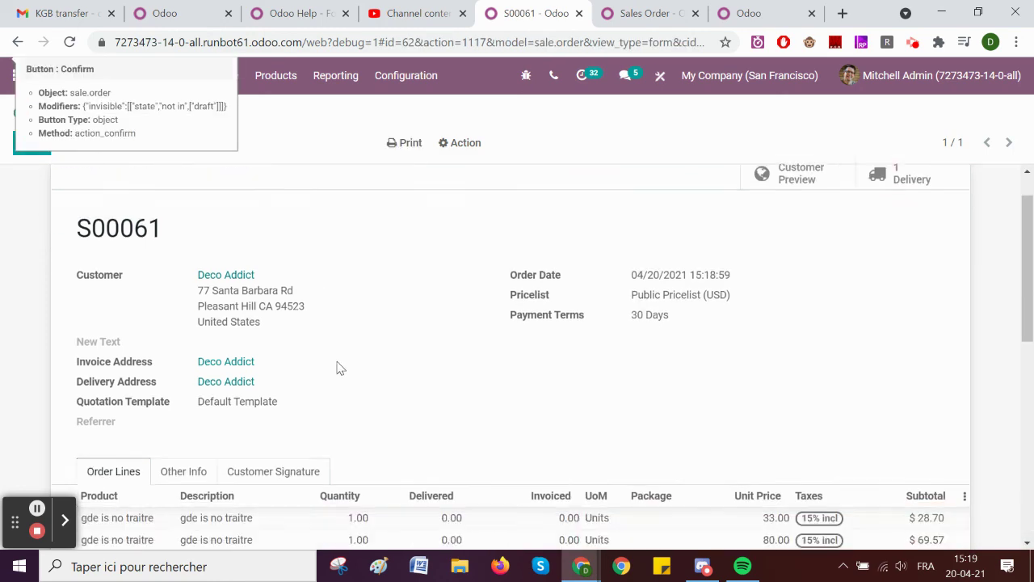
pyautogui.click(316, 224)
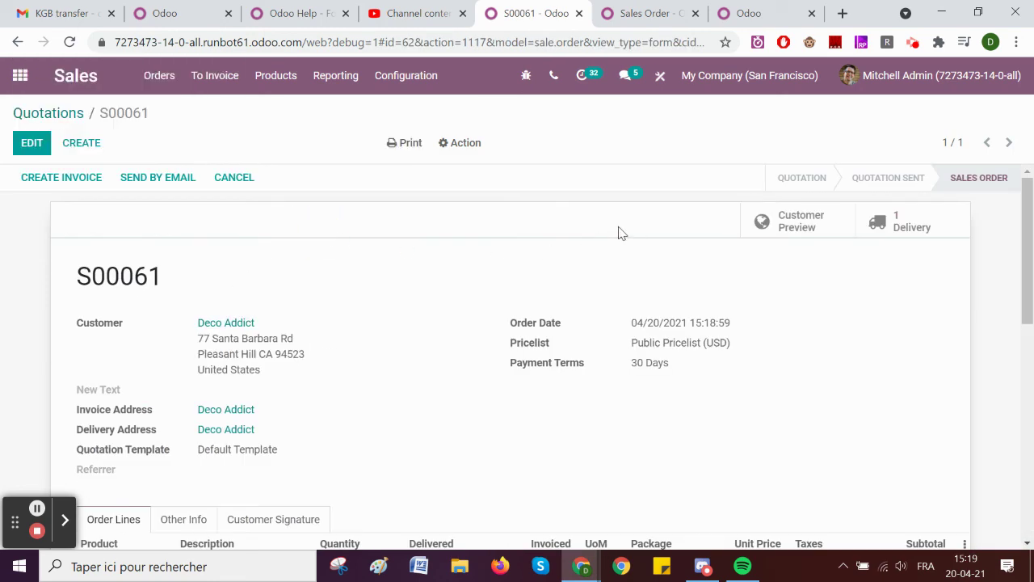
# Create a down payment invoice with an amount of 5 from sales order S00061 and open the draft.
pyautogui.click(59, 178)
pyautogui.click(214, 376)
pyautogui.click(283, 190)
pyautogui.moveTo(296, 256); pyautogui.dragTo(245, 273)
pyautogui.write('5')
pyautogui.click(175, 385)
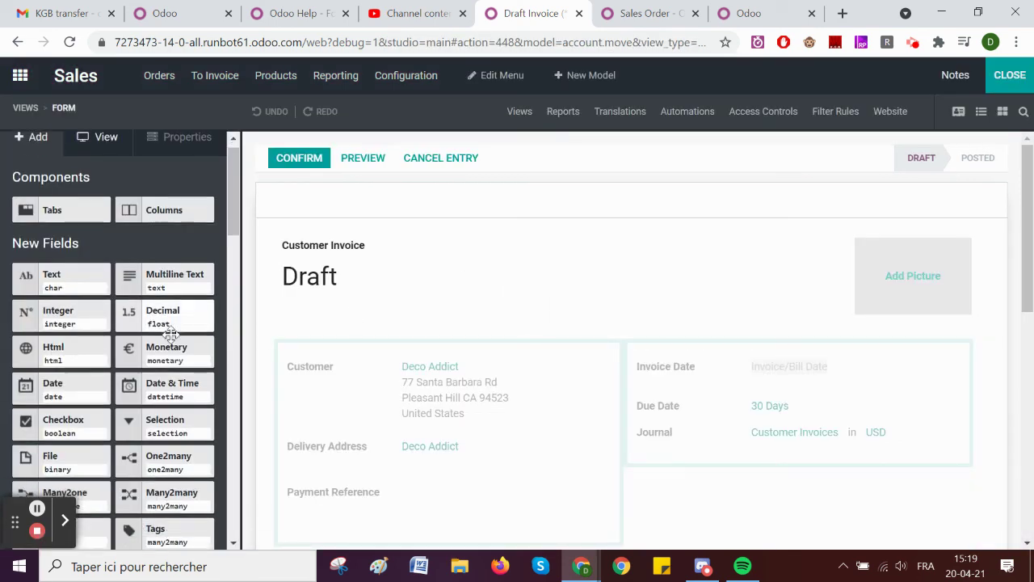
# Search Studio's existing fields for "ded", add the DED field below Delivery Address on the invoice form, and close Studio.
pyautogui.scroll(-3, 125, 306)
pyautogui.click(127, 291)
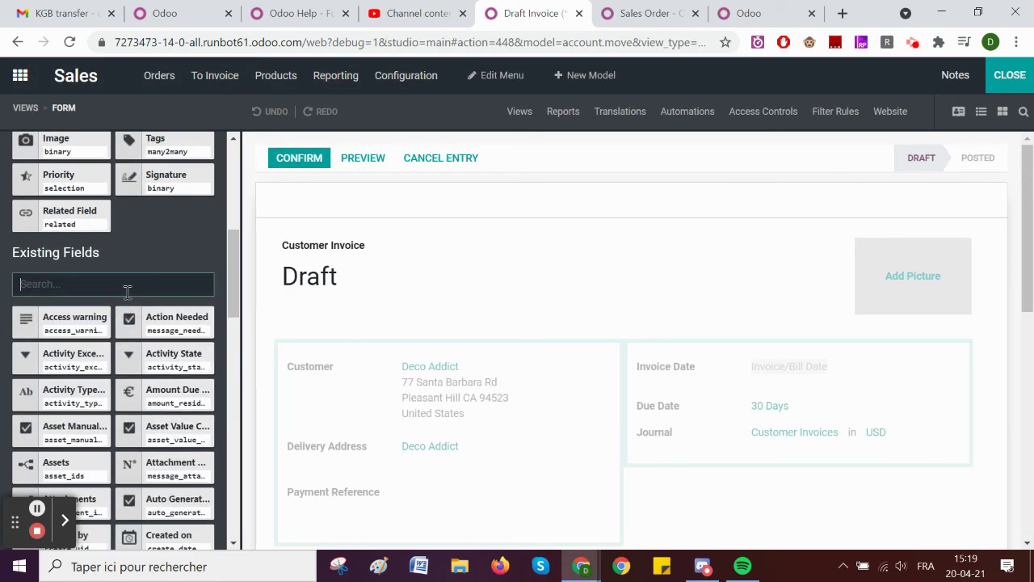
pyautogui.write('ded')
pyautogui.moveTo(190, 512); pyautogui.dragTo(371, 469)
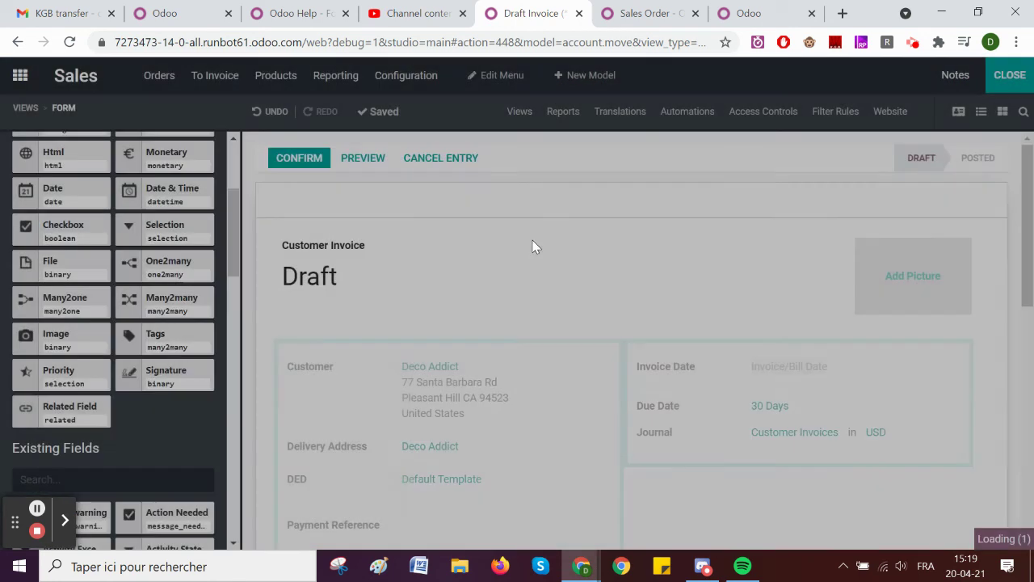
pyautogui.scroll(-1, 436, 323)
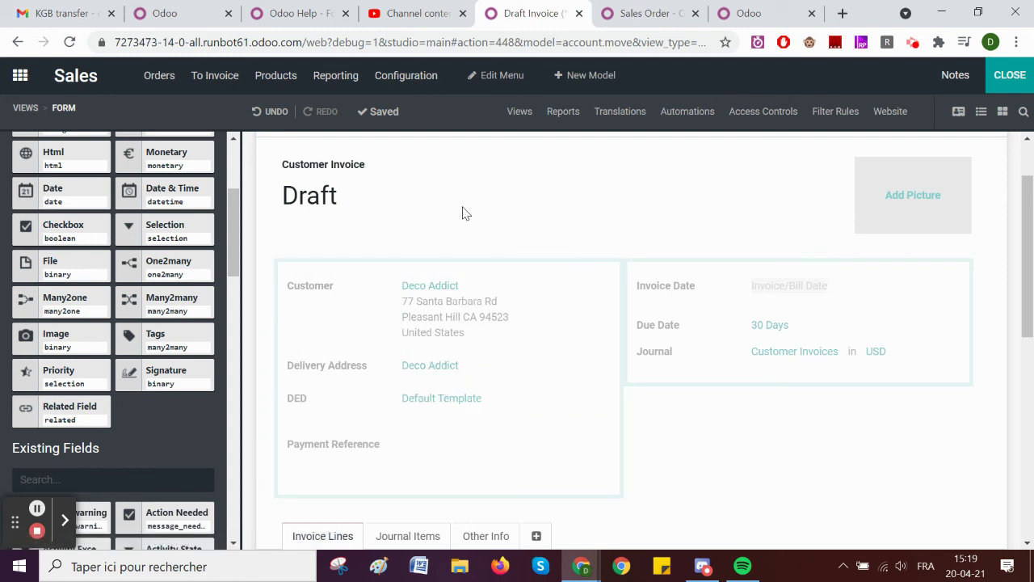
pyautogui.click(1007, 75)
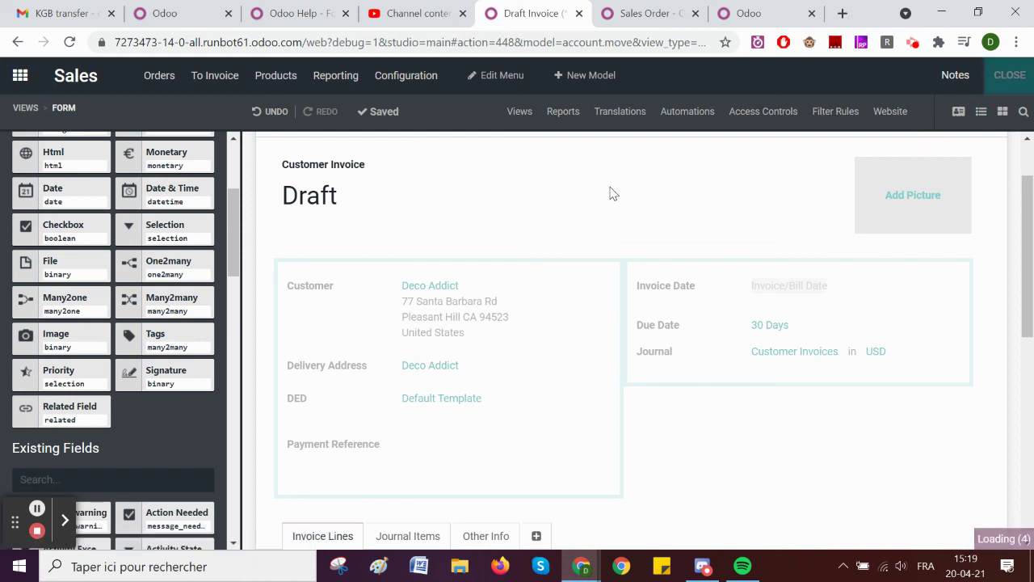